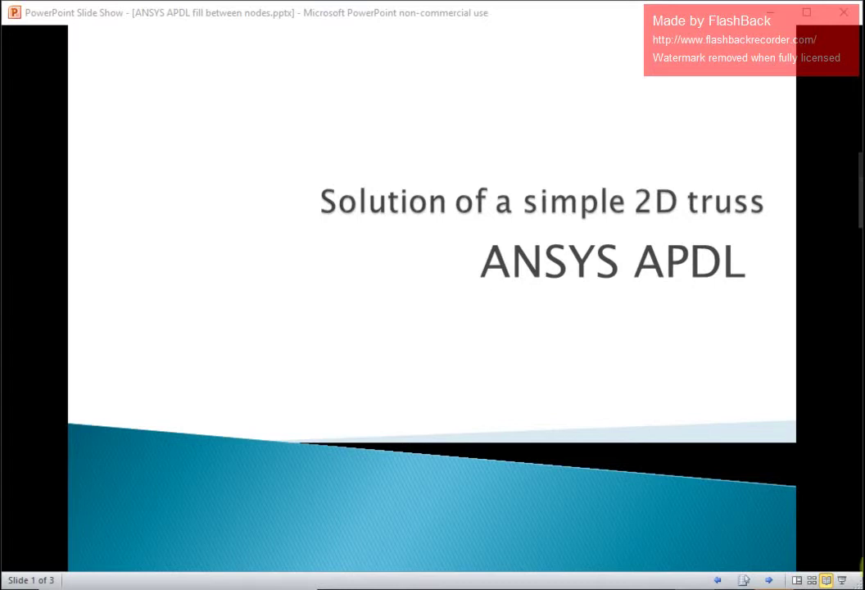
- Advance to the 'Problem description' slide showing the loaded truss, then return to ANSYS
left_click(700, 491)
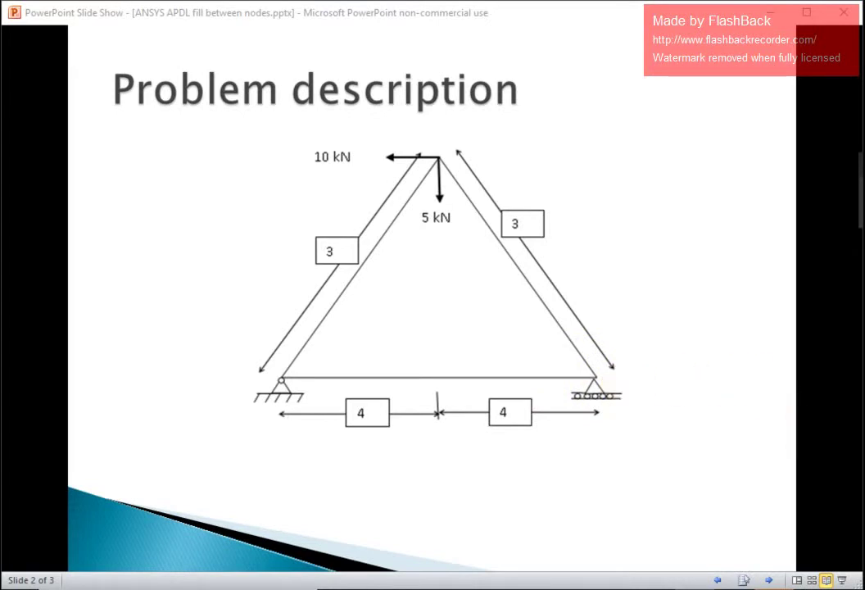
key("alt+Tab")
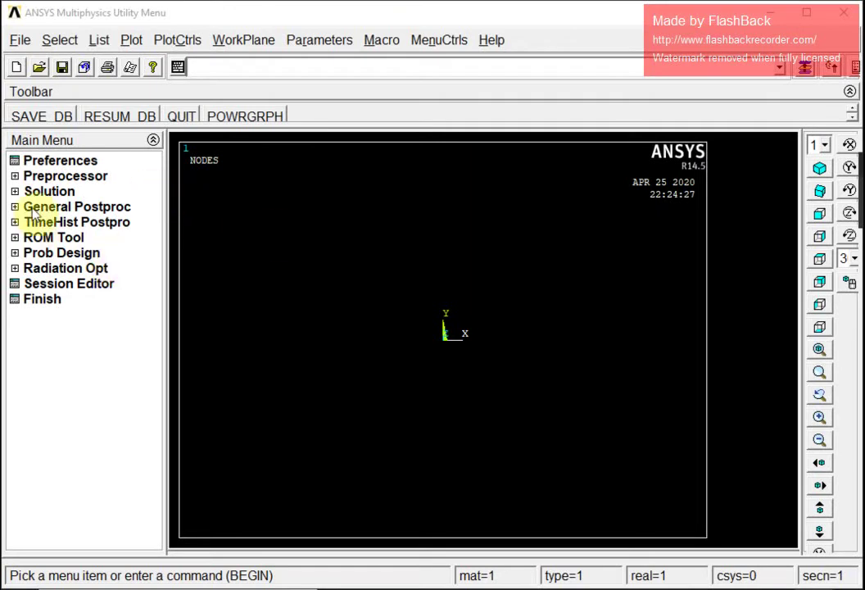
- Accept the Structural preference filter and add element type 1 as LINK180 (Link 3D finit stn 180)
left_click(59, 162)
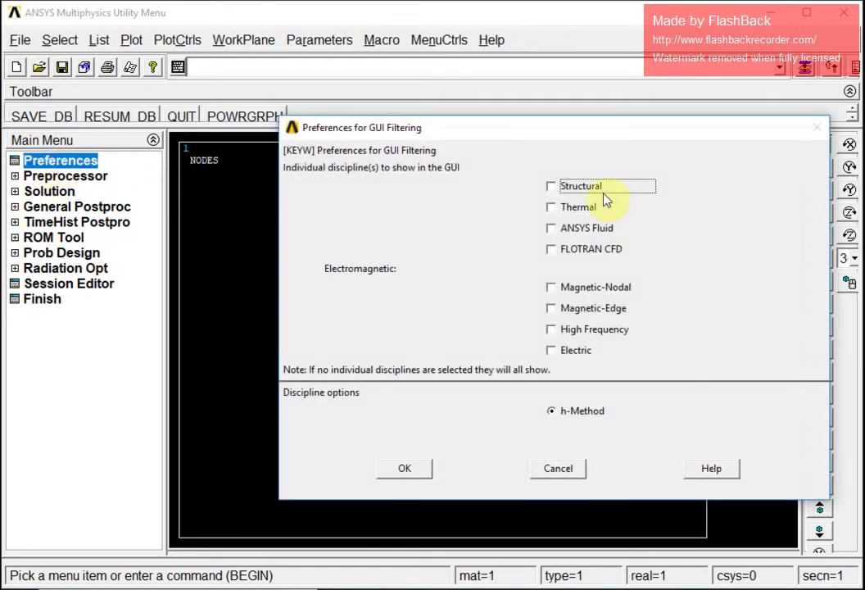
left_click(403, 469)
left_click(56, 176)
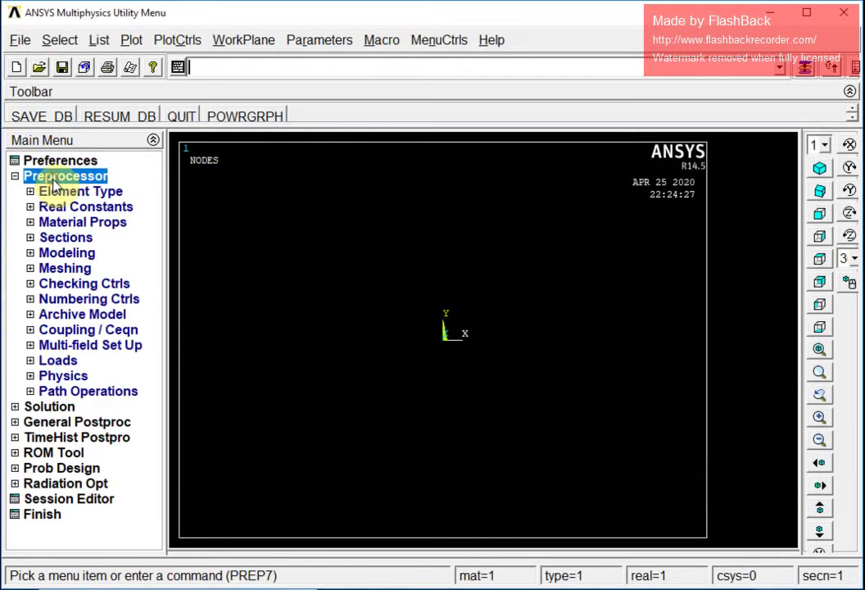
left_click(82, 194)
left_click(81, 207)
left_click(117, 421)
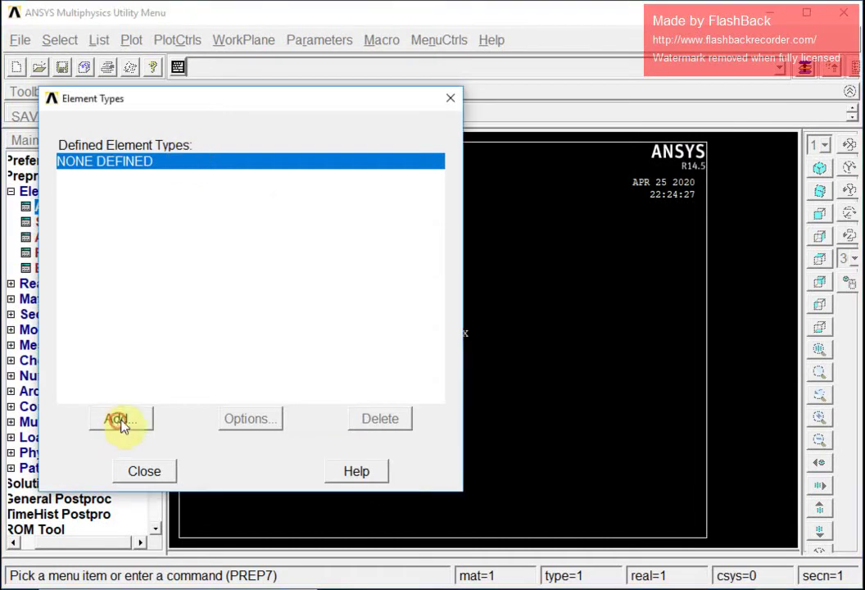
left_click(585, 262)
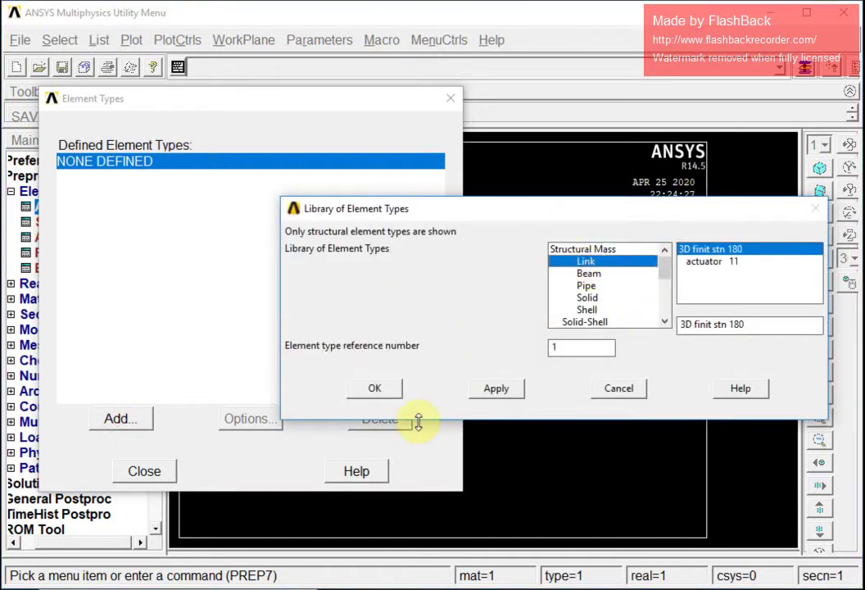
left_click(371, 388)
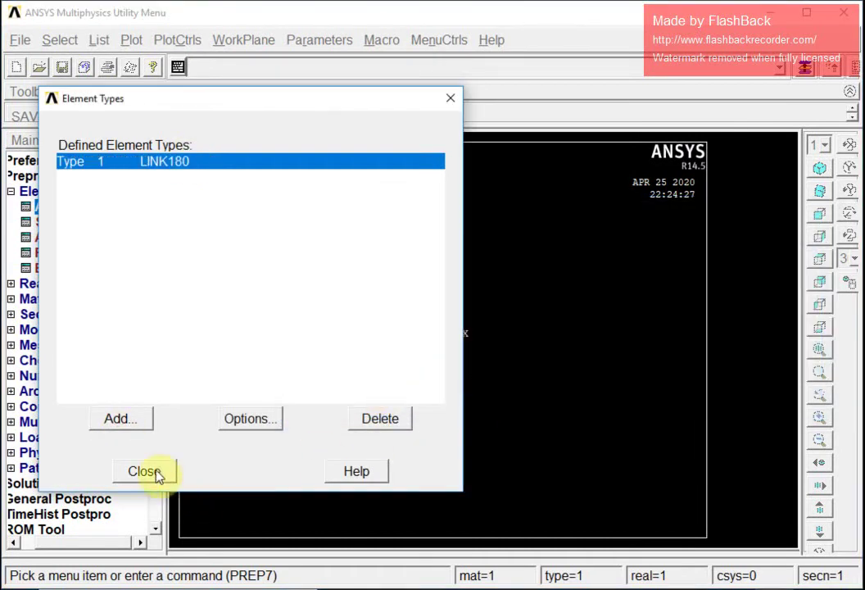
left_click(152, 470)
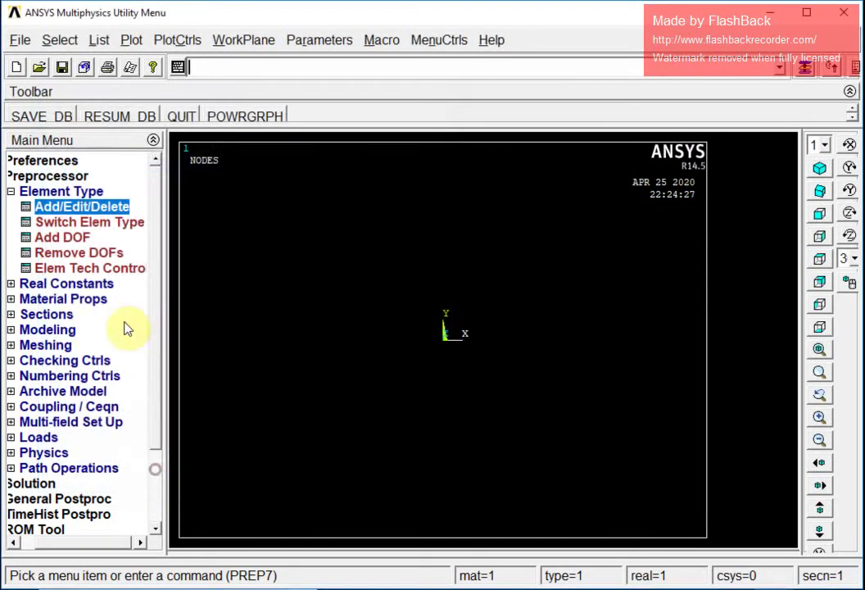
left_click(83, 285)
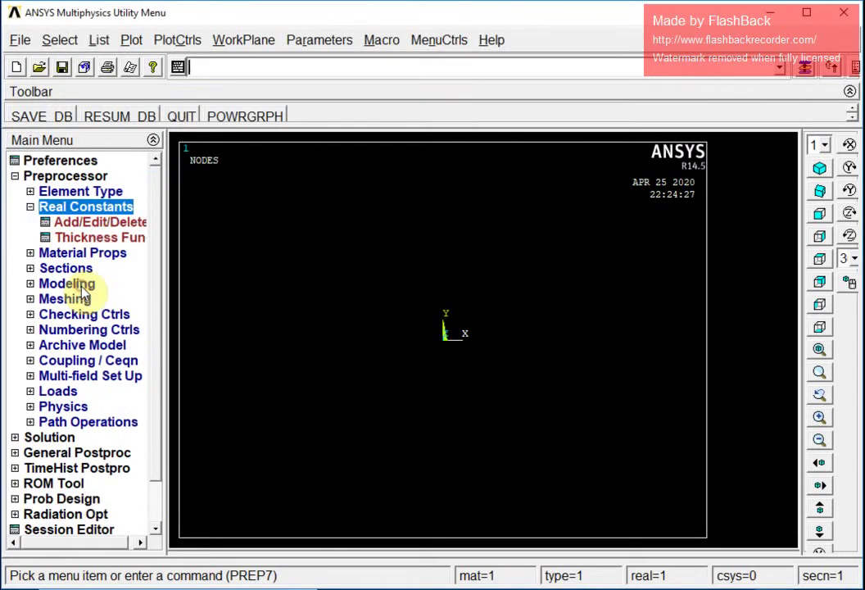
- Add real constant set 1 for LINK180 with cross-sectional area 0.0004
left_click(106, 230)
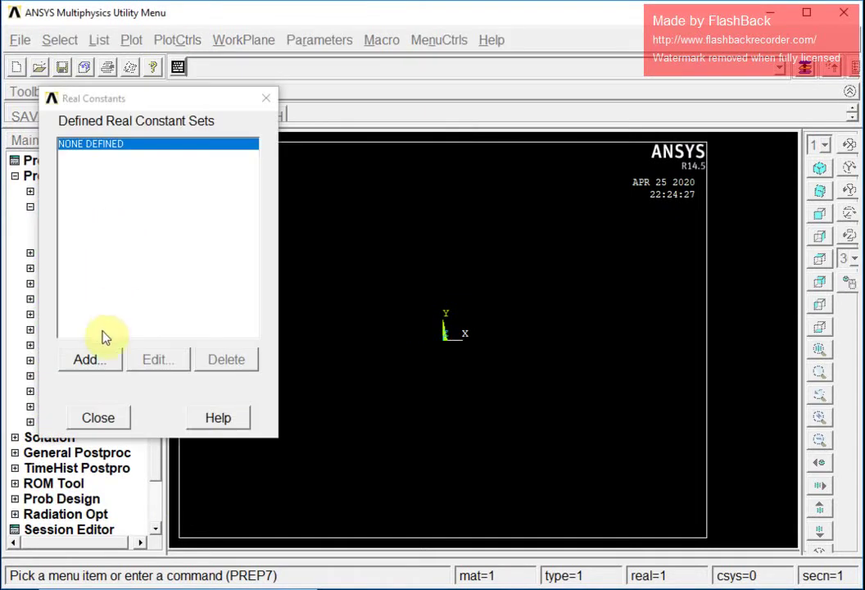
left_click(92, 359)
left_click(99, 416)
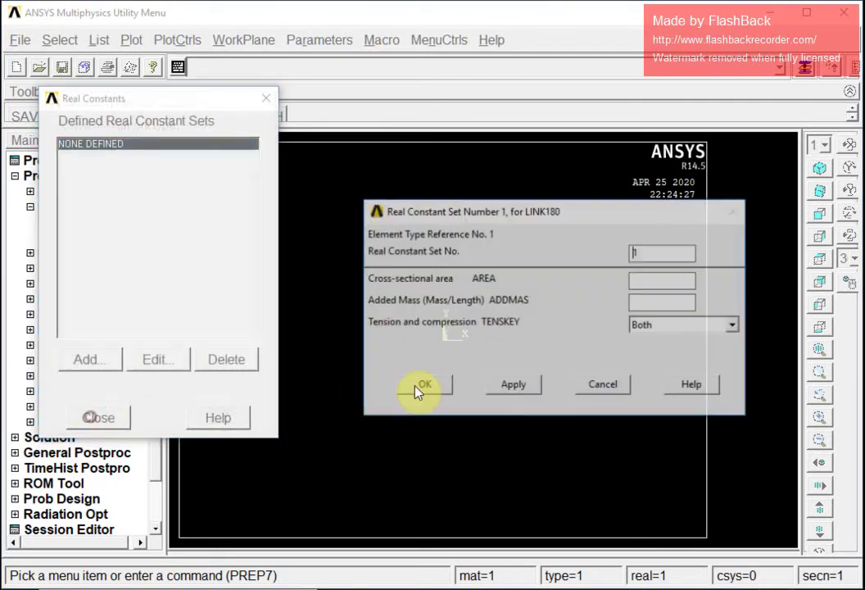
left_click(637, 281)
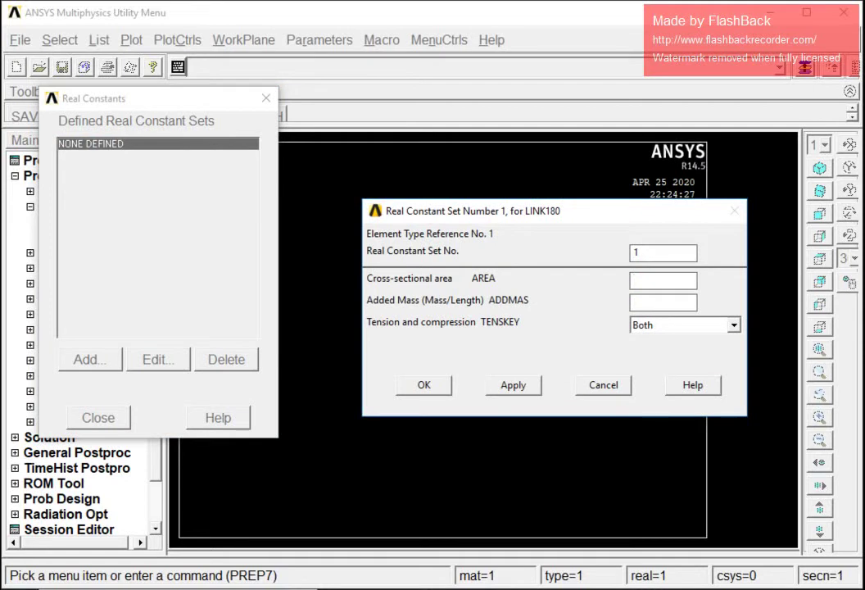
type("0.0004")
left_click(421, 384)
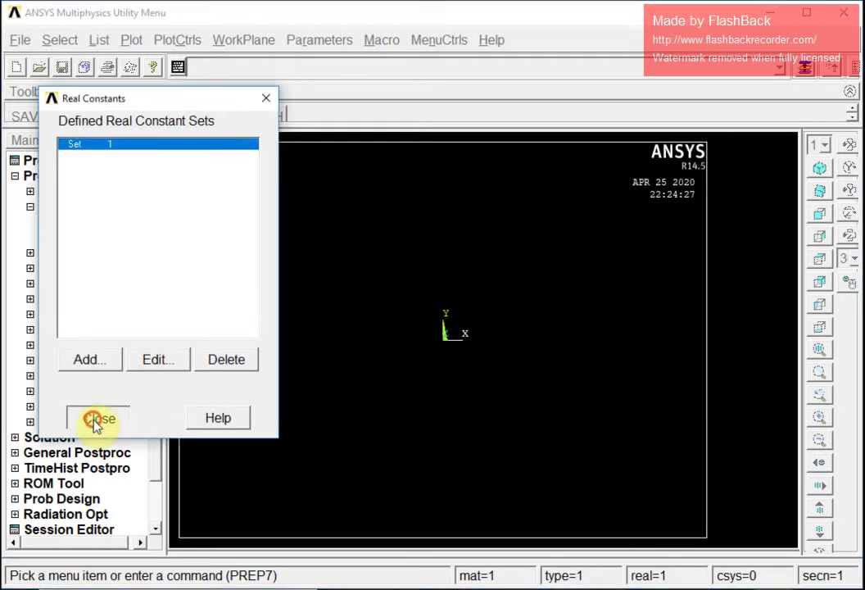
left_click(98, 418)
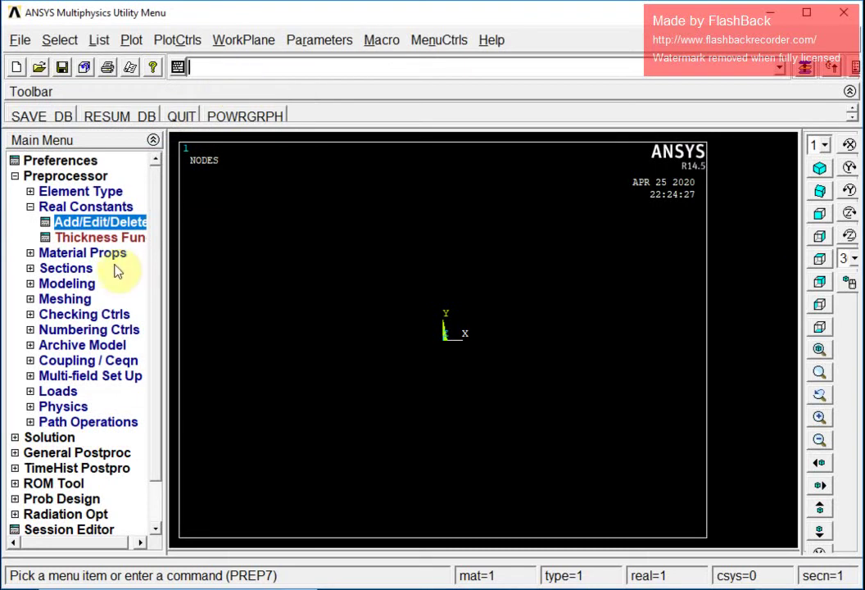
- Enter the command '/units, SI' to switch the model to SI units
left_click(224, 65)
type("*")
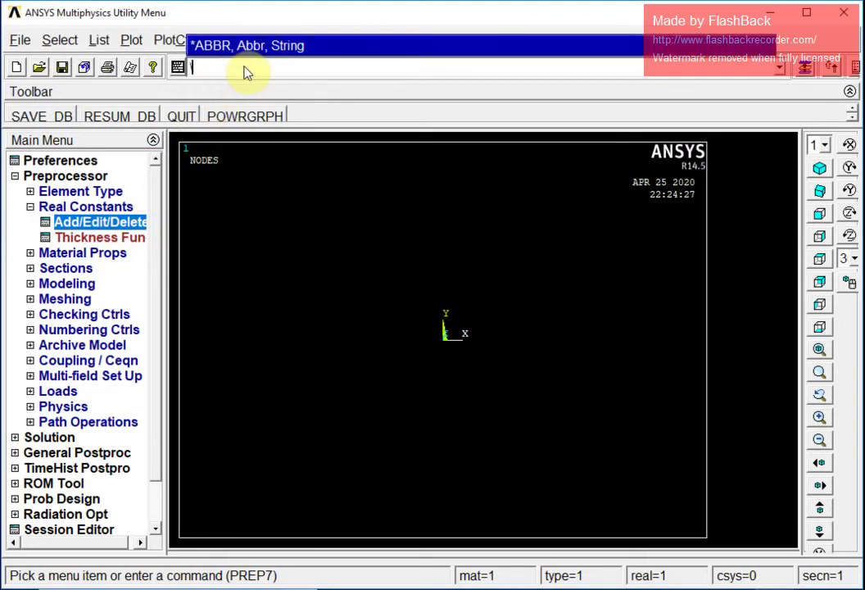
type("units")
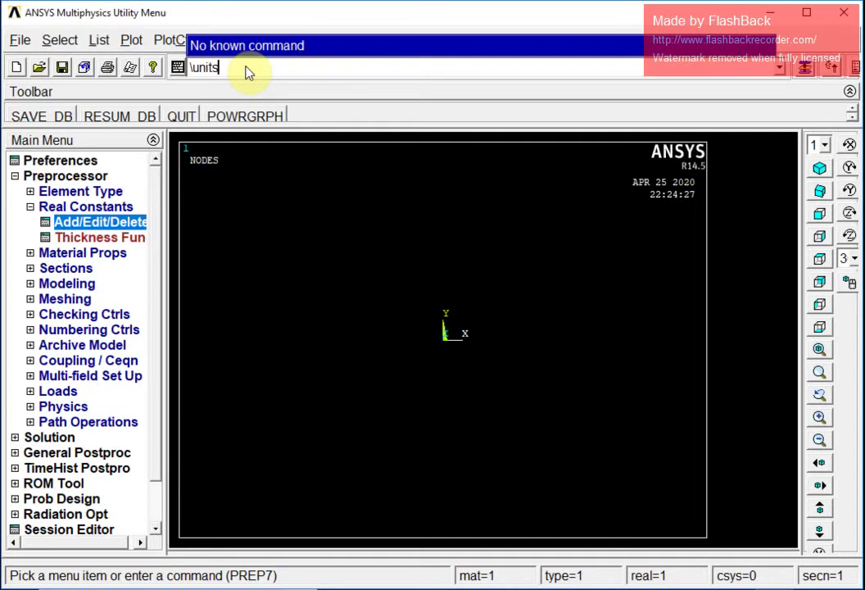
type(", S")
key("BackSpace")
key("BackSpace")
key("BackSpace")
key("BackSpace")
key("BackSpace")
key("BackSpace")
key("BackSpace")
key("BackSpace")
key("BackSpace")
type("/units")
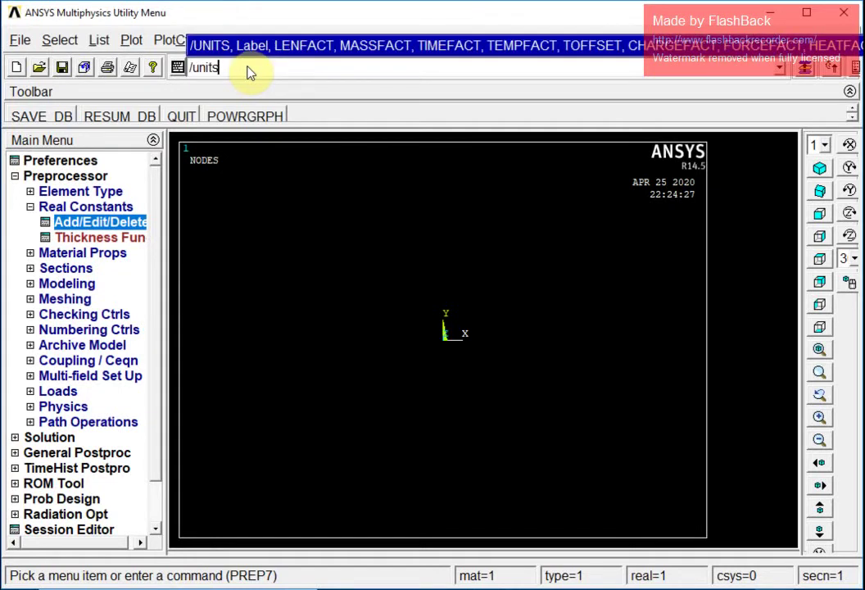
type(", SI")
key("Return")
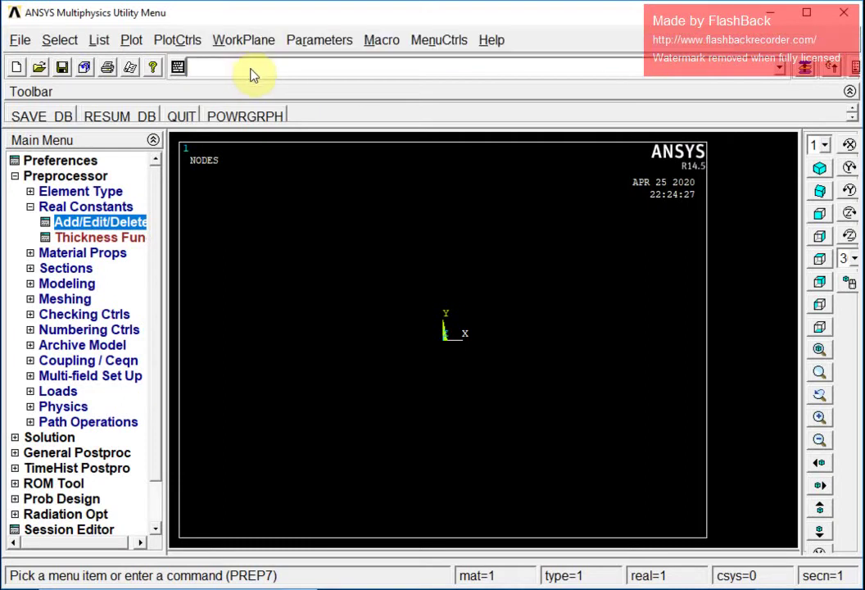
- Open the Structural > Linear > Elastic > Isotropic material model for material 1
left_click(92, 255)
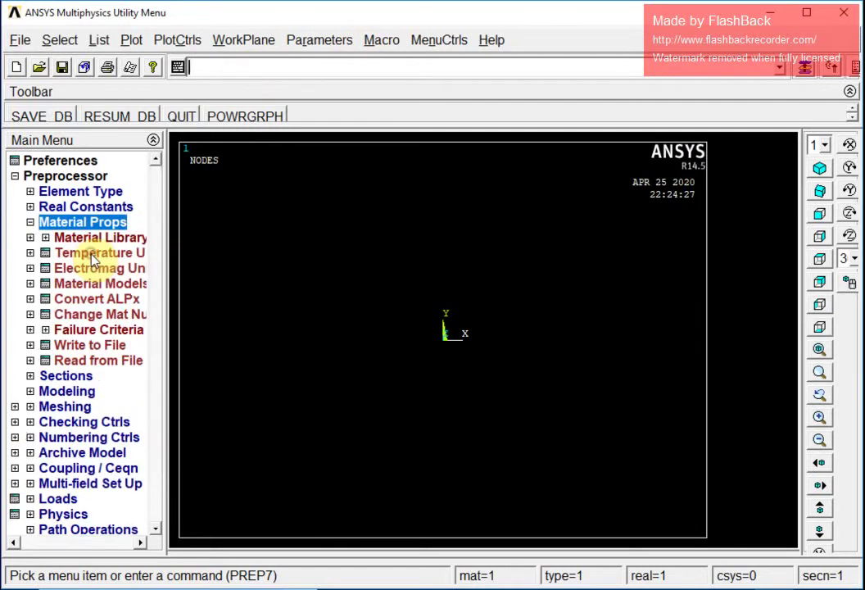
left_click(103, 284)
double_click(581, 277)
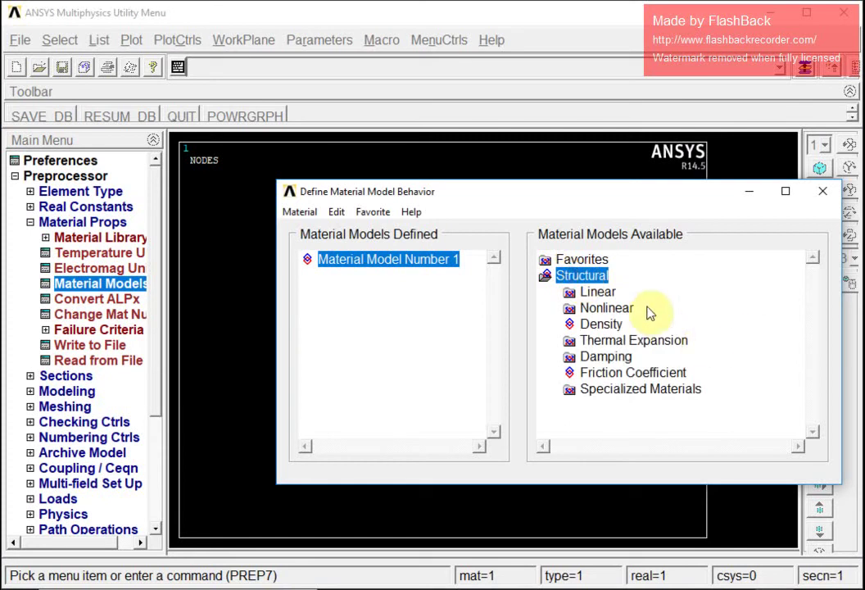
double_click(597, 293)
double_click(624, 309)
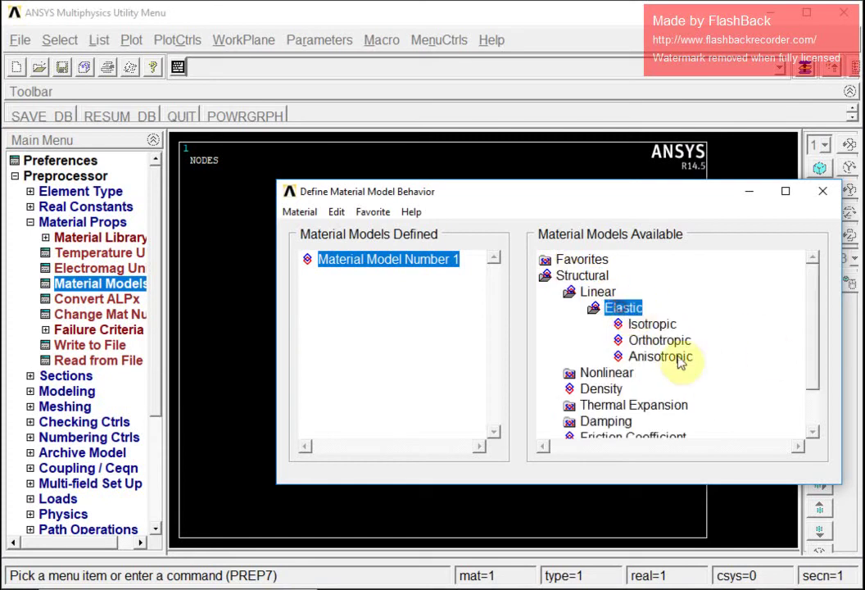
double_click(660, 326)
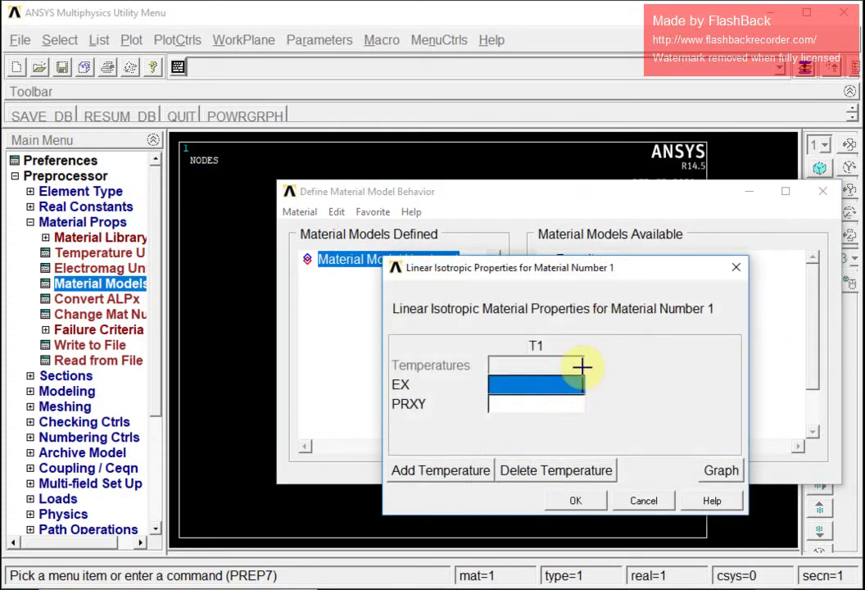
- Enter EX 210E9 and PRXY 0.30, then exit the material models window
type("201")
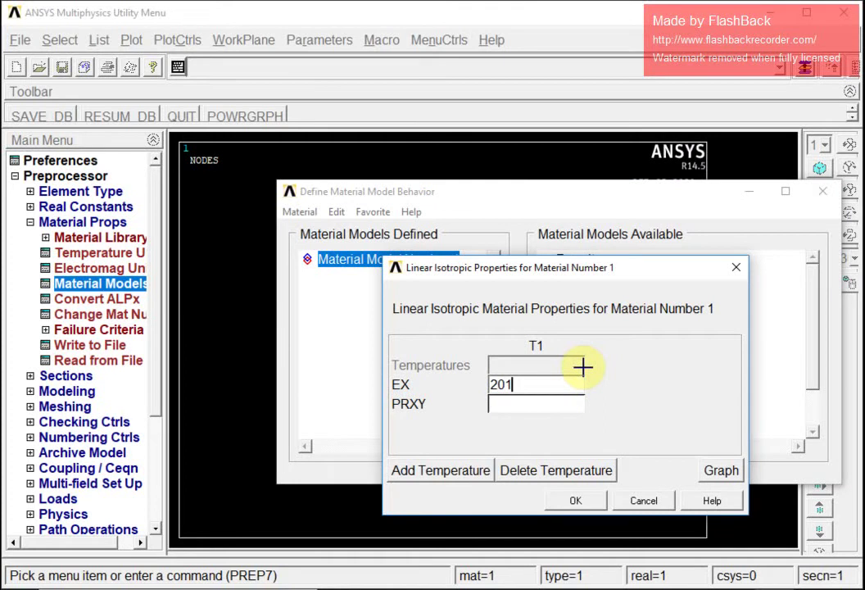
key("BackSpace")
key("BackSpace")
type("10E9")
key("Tab")
type("0.30")
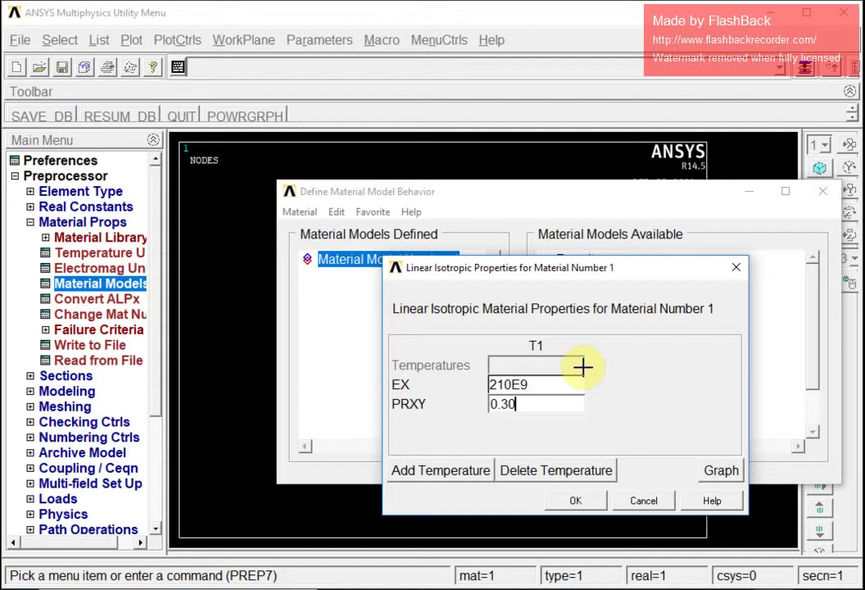
left_click(575, 501)
left_click(299, 212)
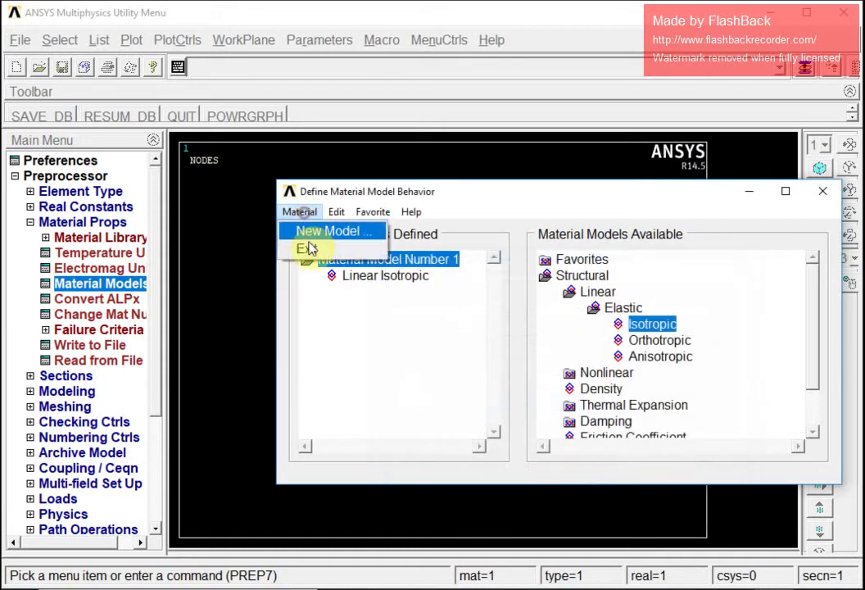
left_click(303, 246)
left_click(30, 222)
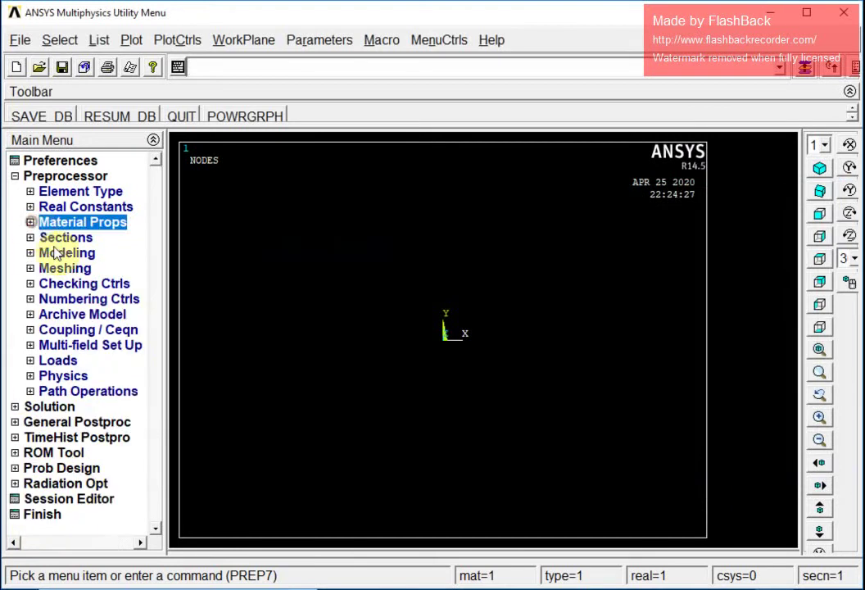
- Create node 2 at X 4, Y 5 in the active coordinate system
left_click(58, 253)
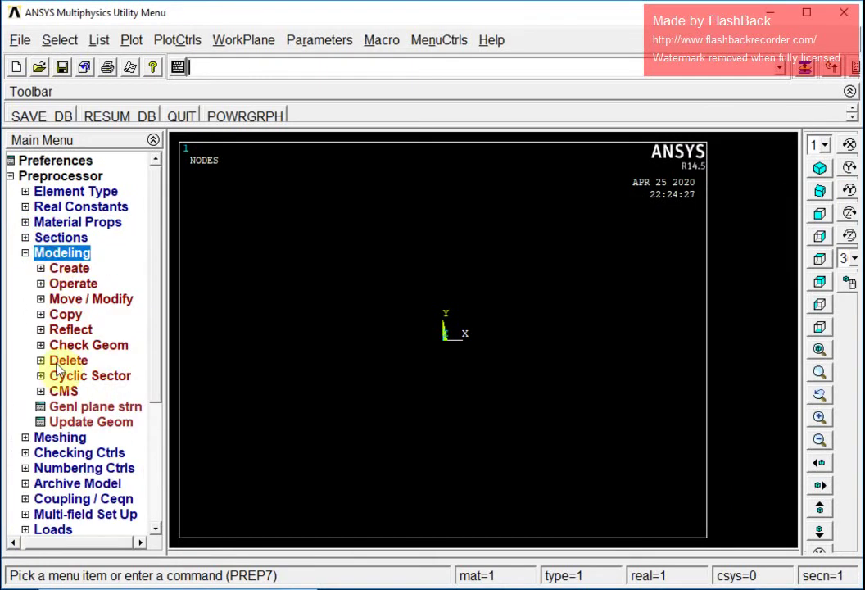
left_click(69, 269)
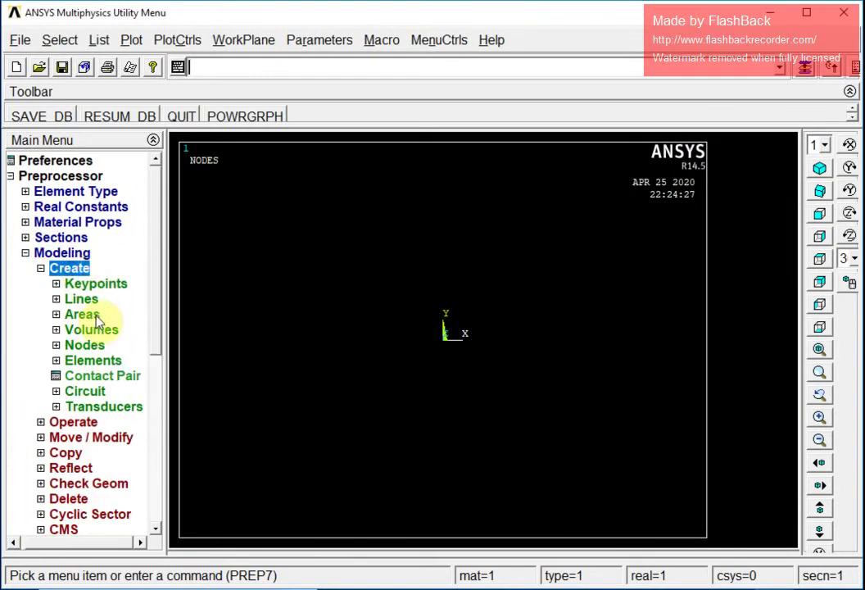
left_click(90, 347)
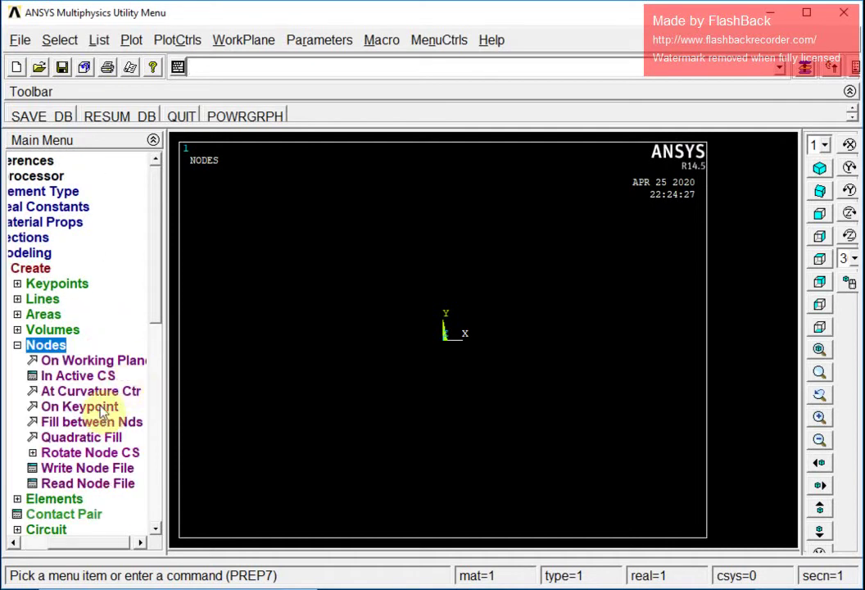
left_click(87, 377)
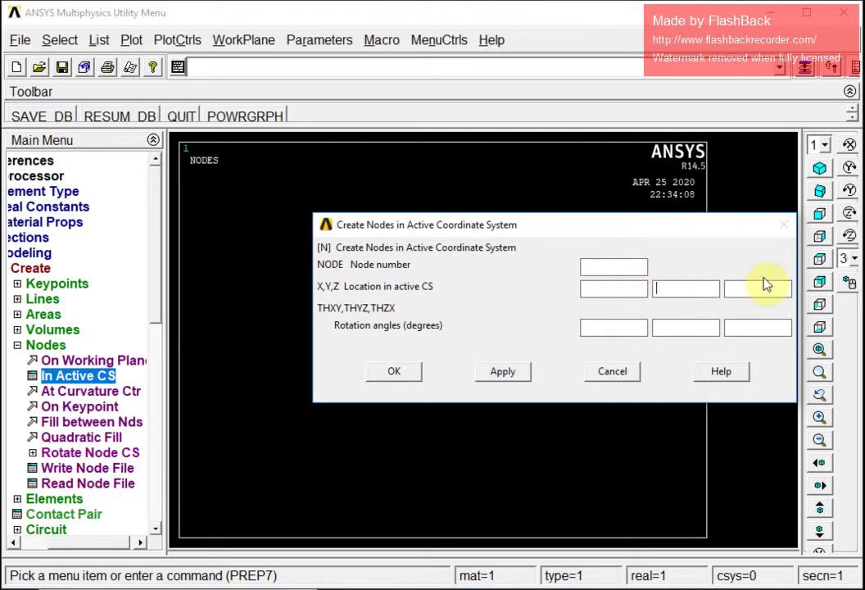
left_click(610, 286)
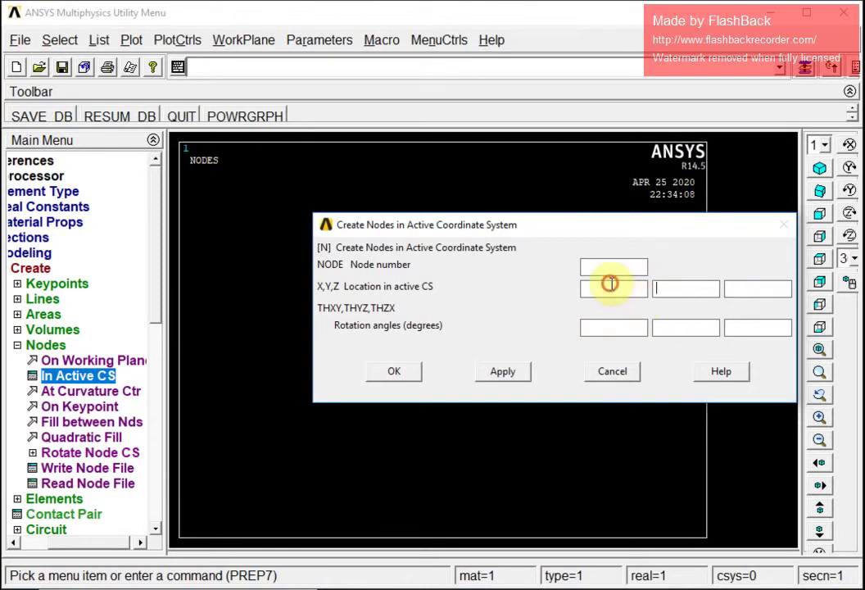
type("4")
left_click(705, 288)
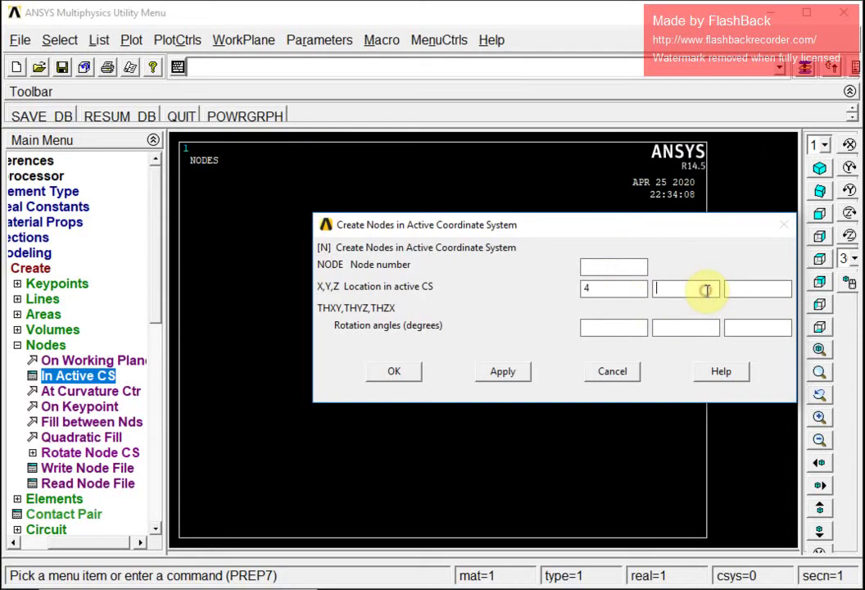
type("5")
left_click(507, 372)
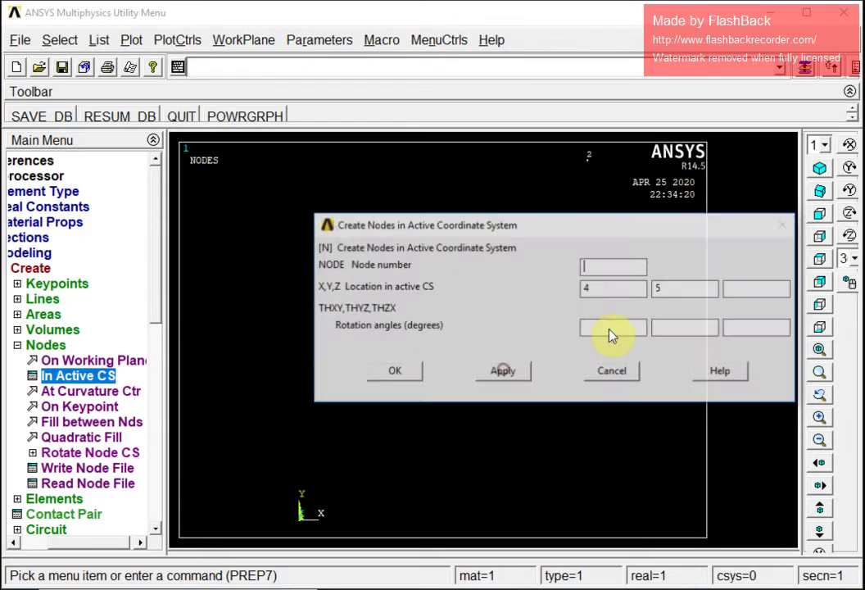
- Create node 3 at X 8, Y 0 and close the node form
double_click(590, 286)
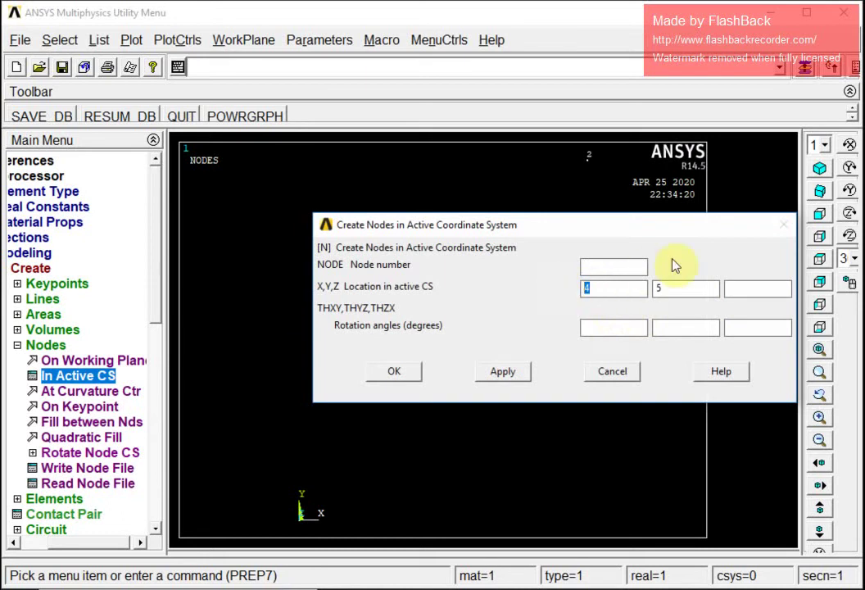
type("0")
left_click(665, 286)
key("BackSpace")
left_click(605, 289)
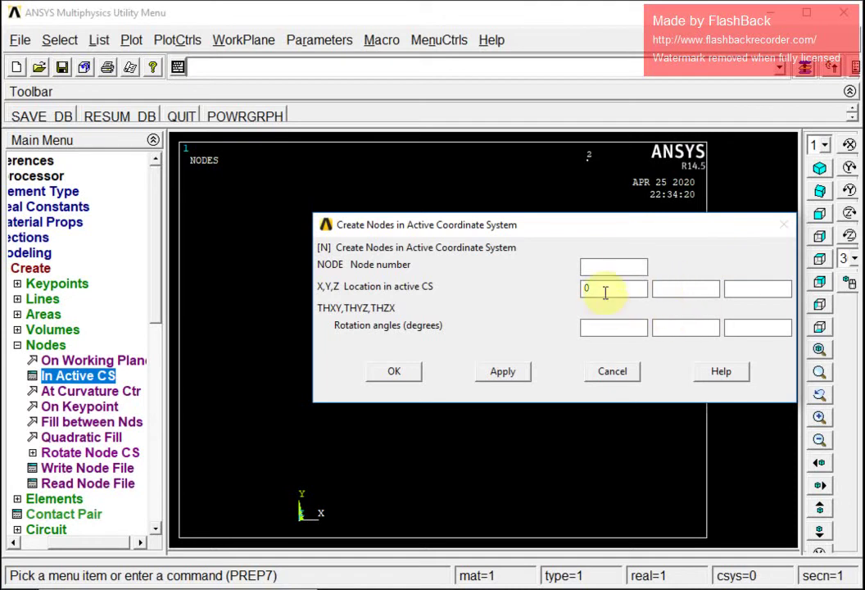
key("BackSpace")
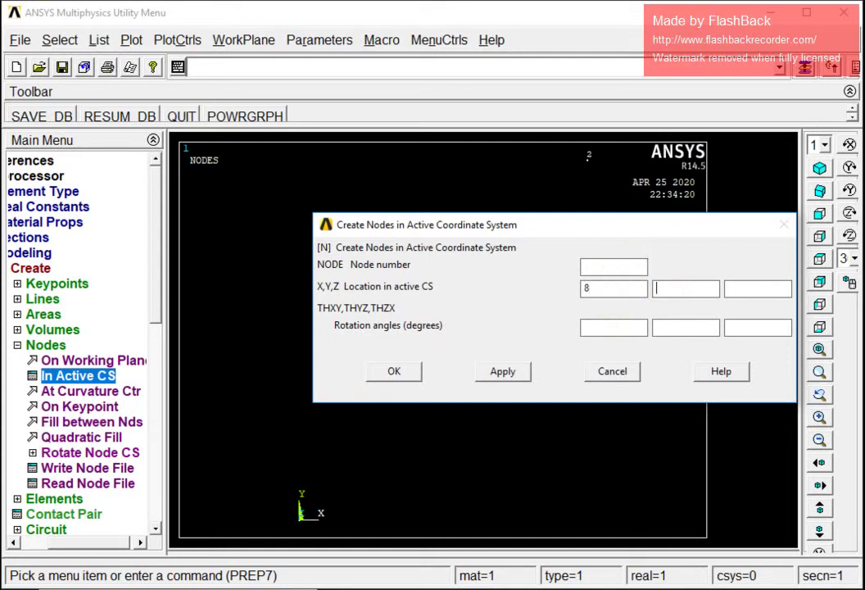
left_click(394, 379)
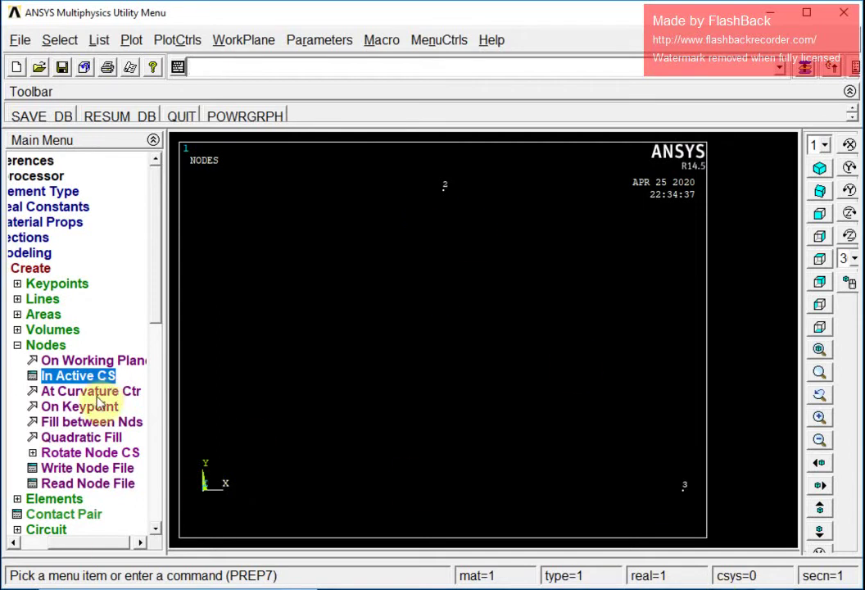
- Set the element attributes to the LINK180 element type
left_click(59, 499)
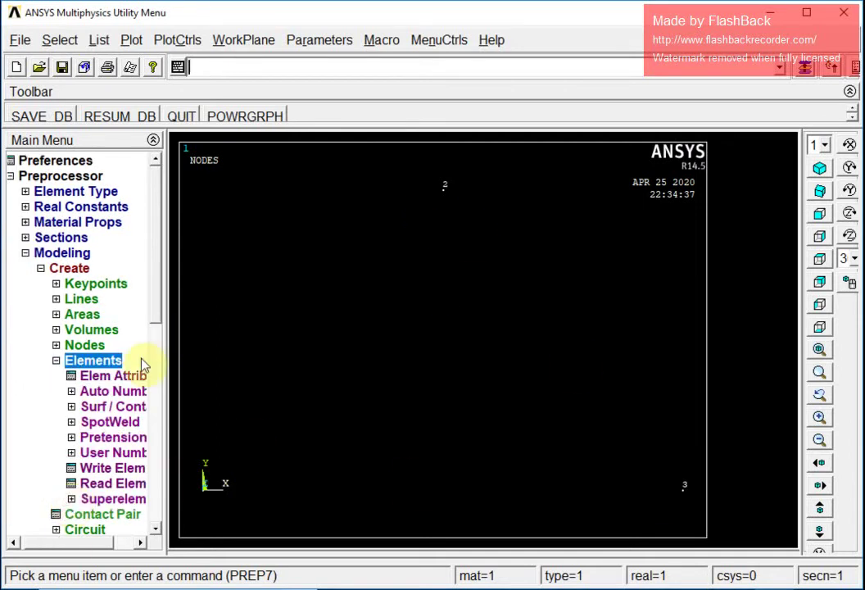
left_click(118, 380)
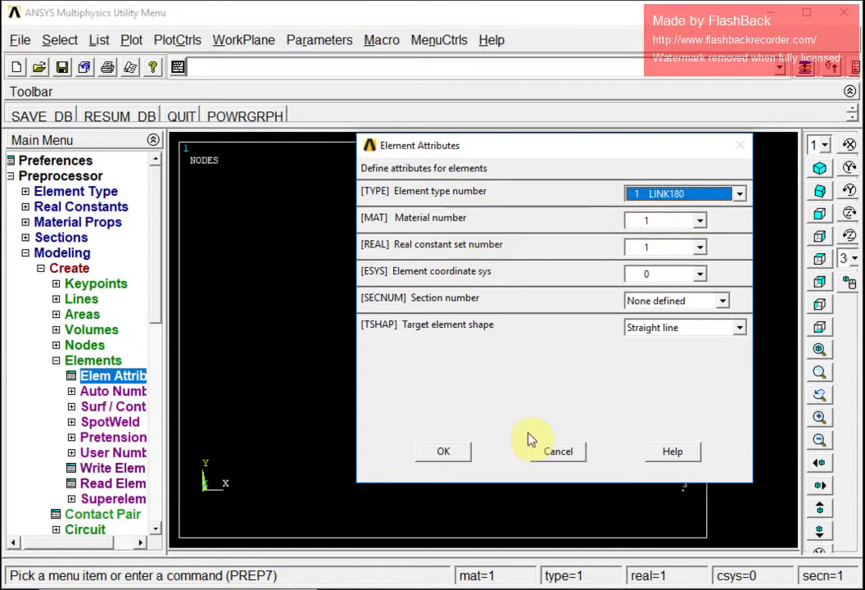
left_click(460, 460)
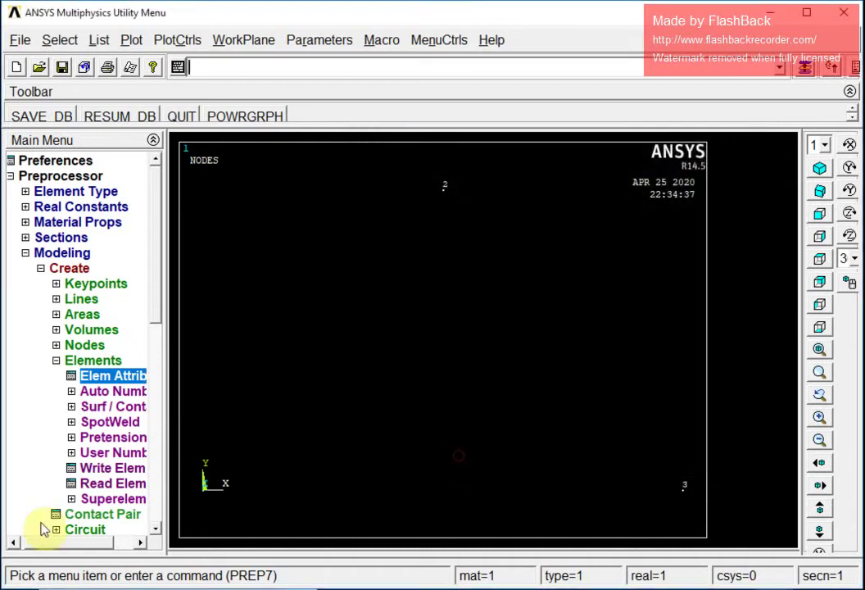
- Create truss elements through nodes 1–2, 2–3 and 3–1
left_click(112, 392)
left_click(96, 407)
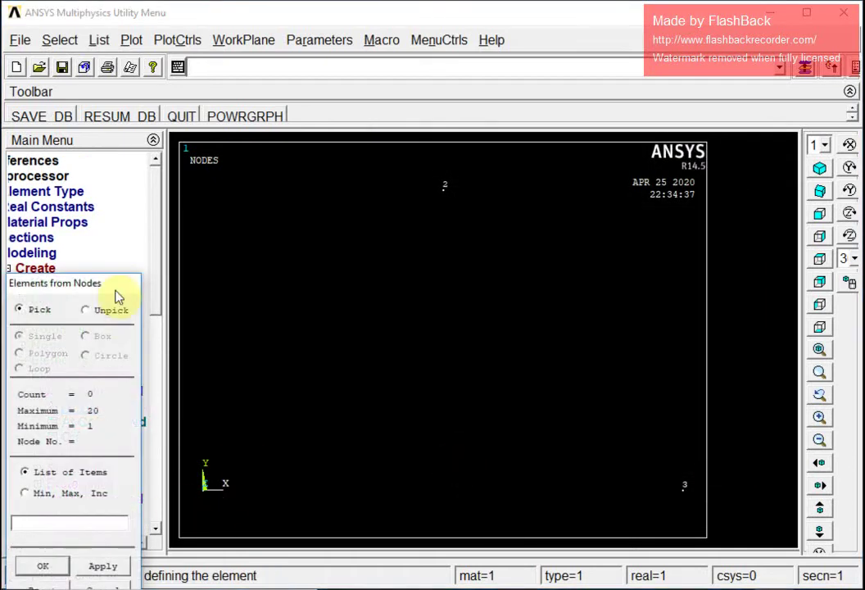
left_click_drag(115, 289, 168, 146)
left_click(203, 488)
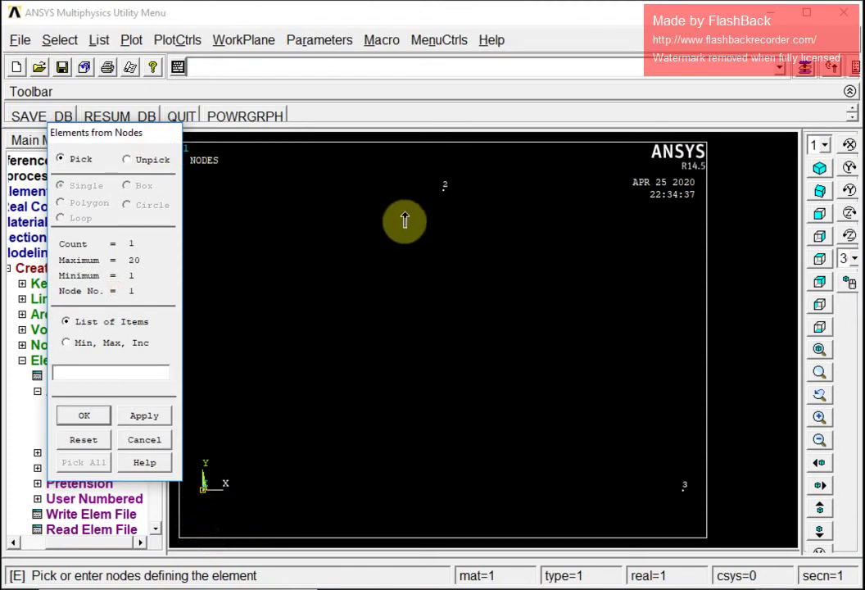
left_click(443, 195)
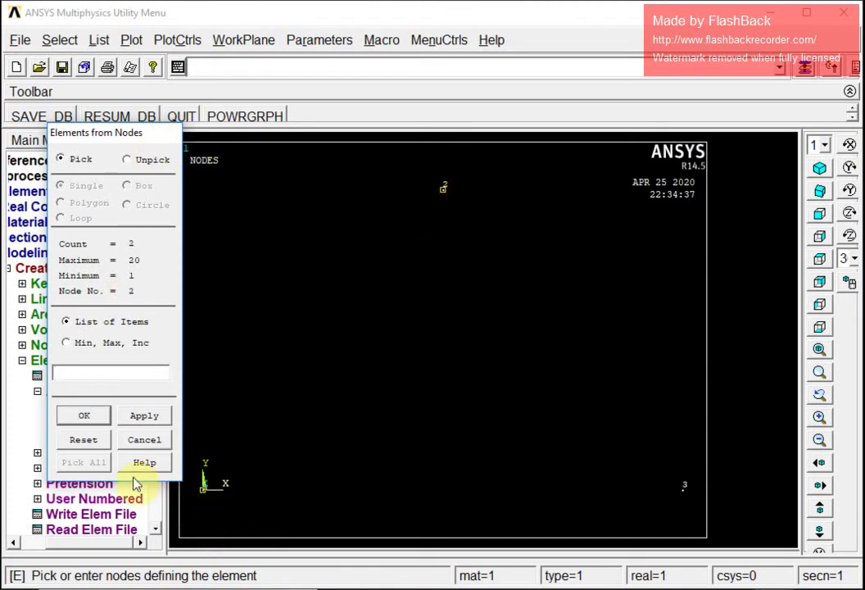
left_click(142, 417)
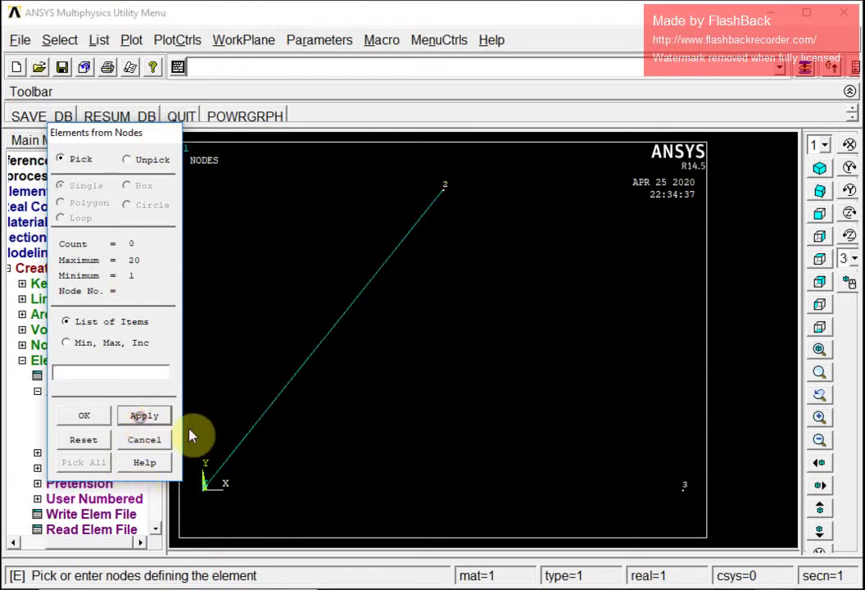
left_click(443, 195)
left_click(680, 501)
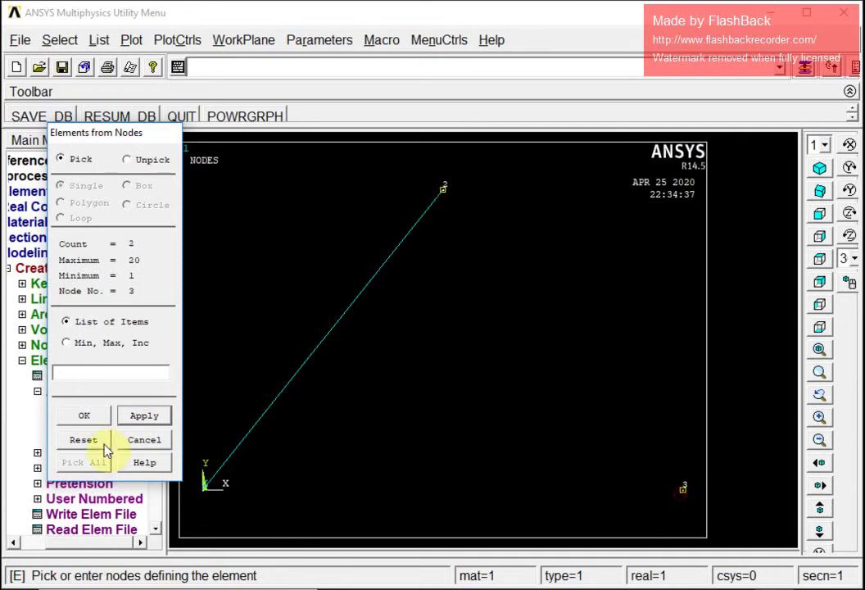
left_click(137, 420)
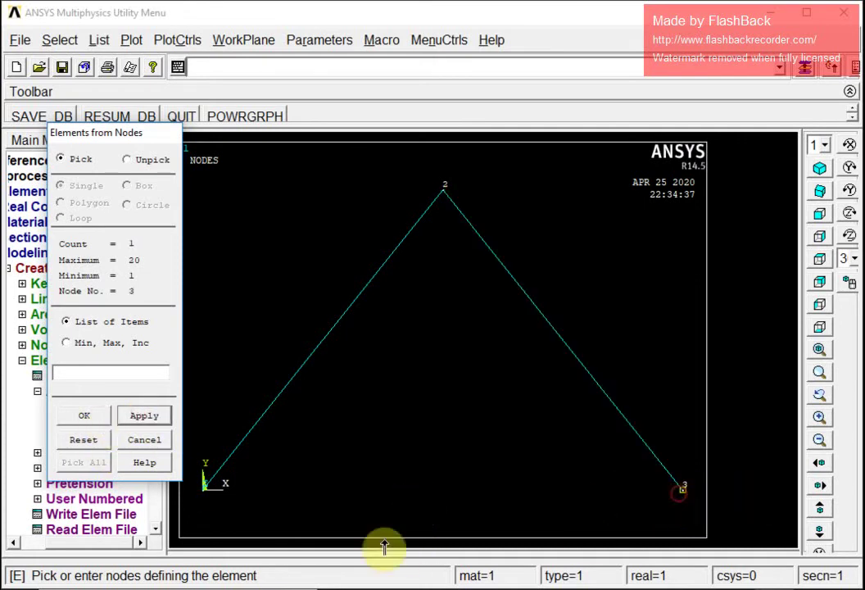
left_click(681, 492)
left_click(204, 491)
left_click(84, 415)
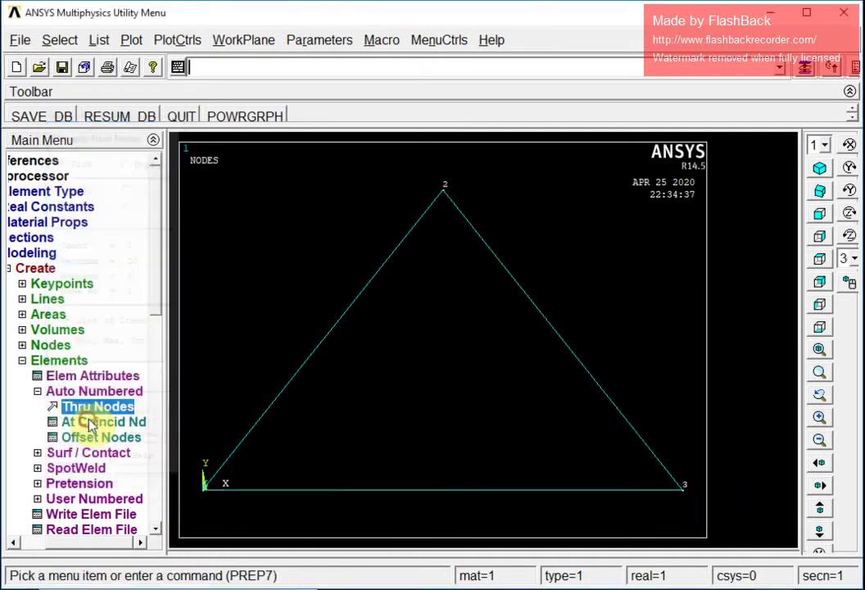
- List all elements with their nodes and attributes to check the triangle
left_click(22, 361)
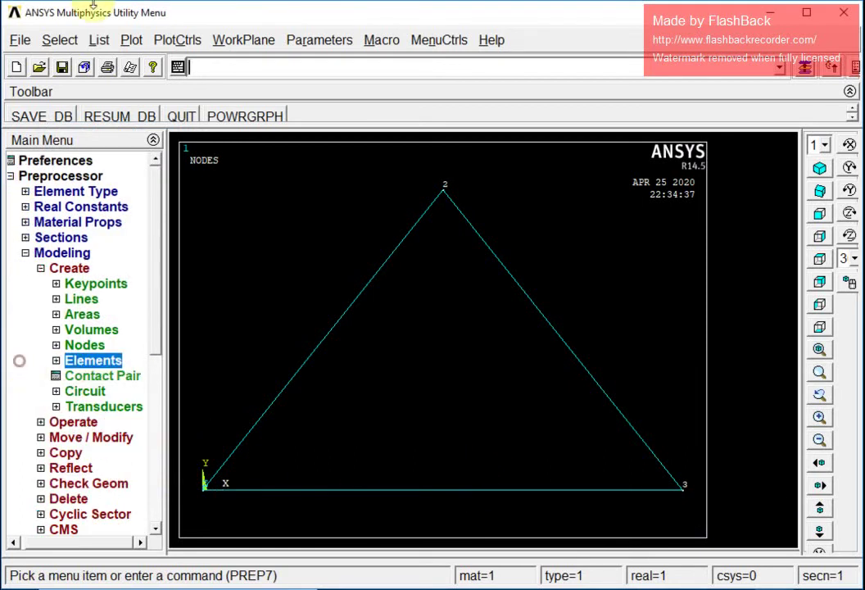
left_click(99, 39)
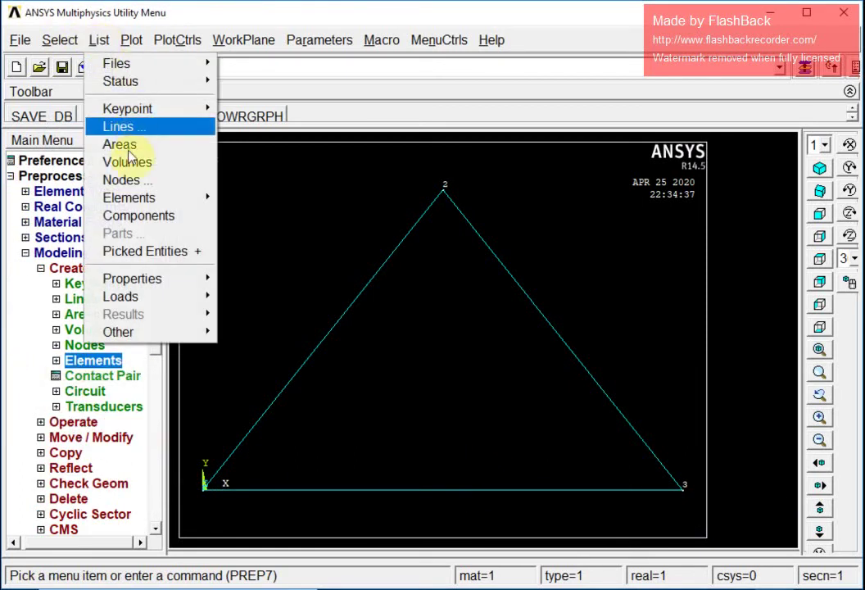
mouse_move(131, 195)
left_click(237, 197)
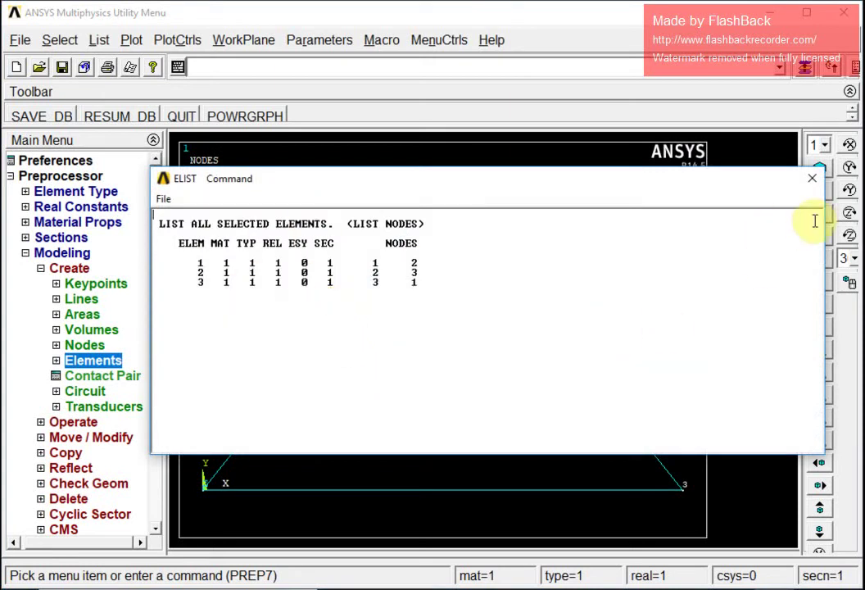
left_click(812, 181)
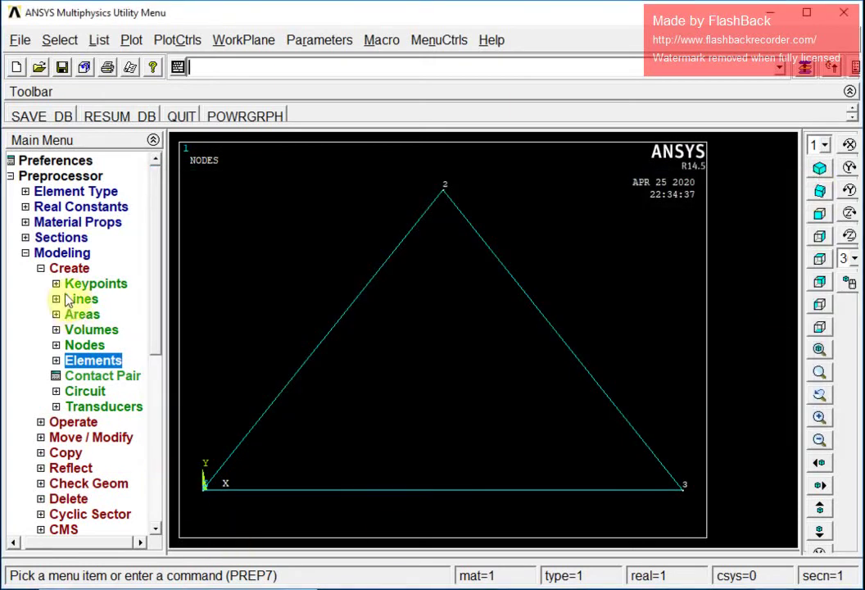
left_click(40, 268)
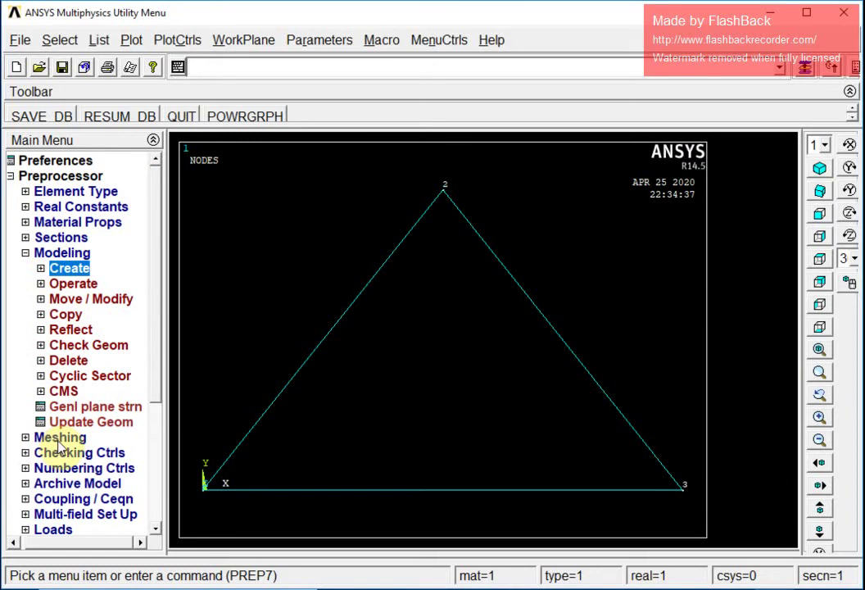
- Fully fix node 1 with an All DOF displacement constraint
left_click(25, 252)
left_click(58, 360)
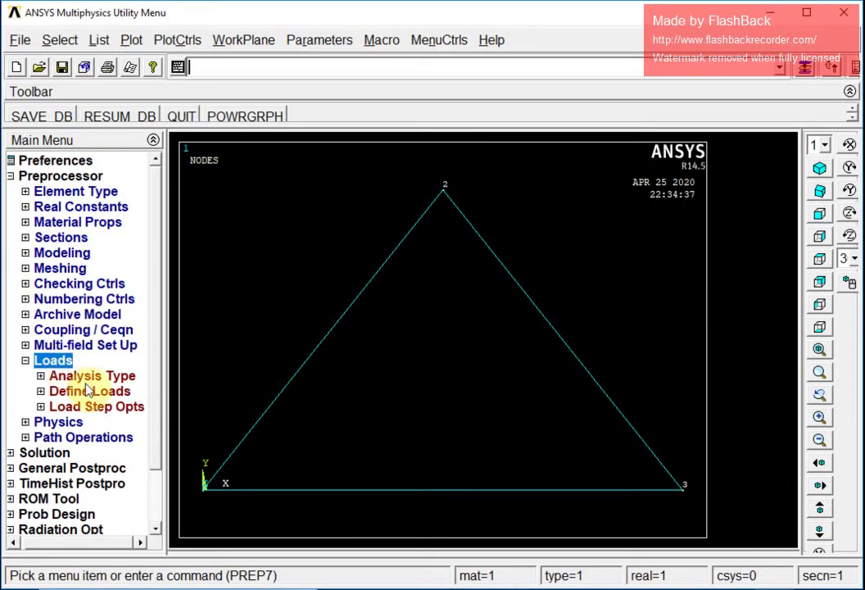
left_click(88, 392)
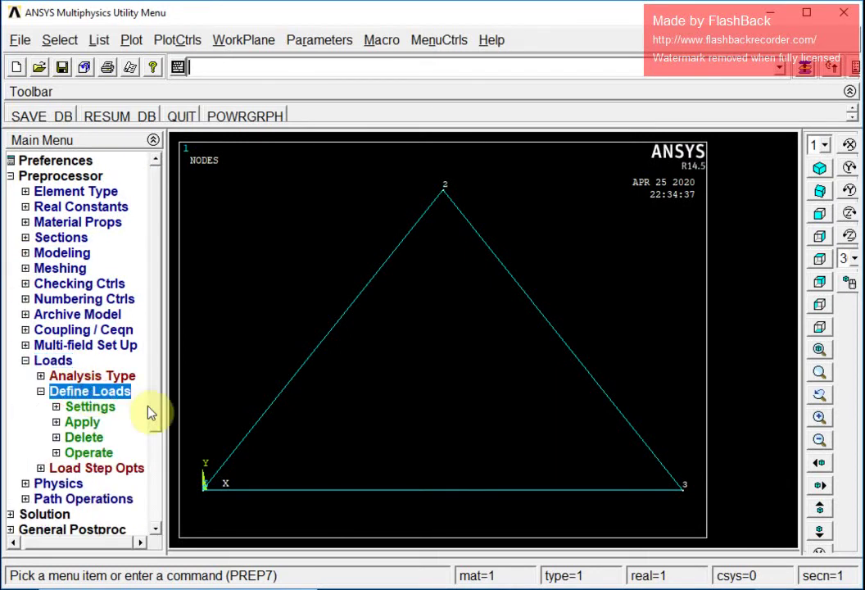
left_click(90, 422)
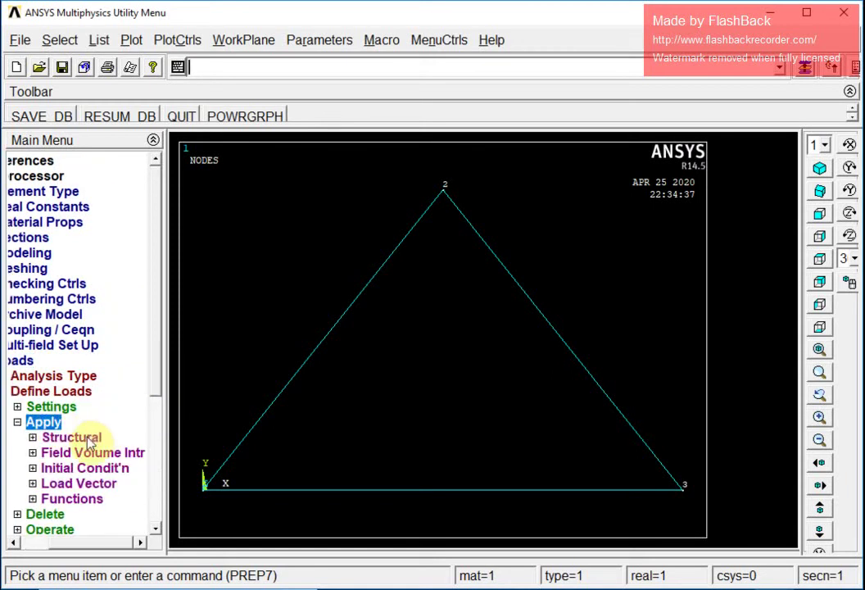
left_click(92, 438)
left_click(98, 453)
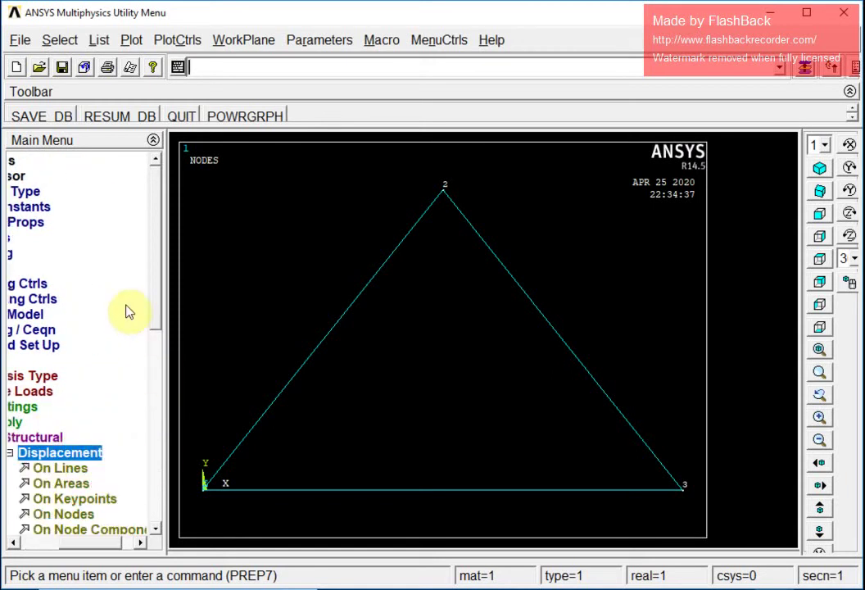
left_click_drag(156, 294, 161, 354)
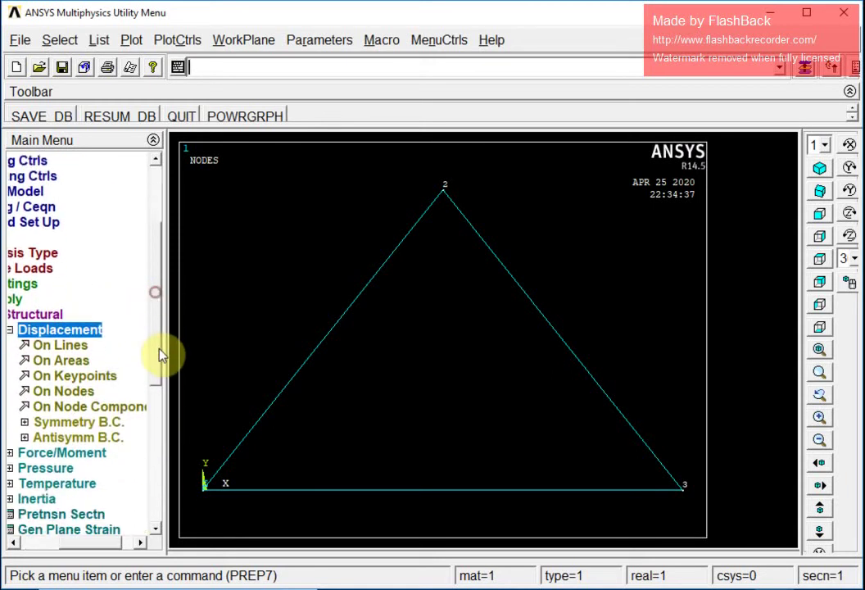
left_click(78, 390)
left_click_drag(91, 292, 125, 202)
left_click(205, 490)
left_click(85, 491)
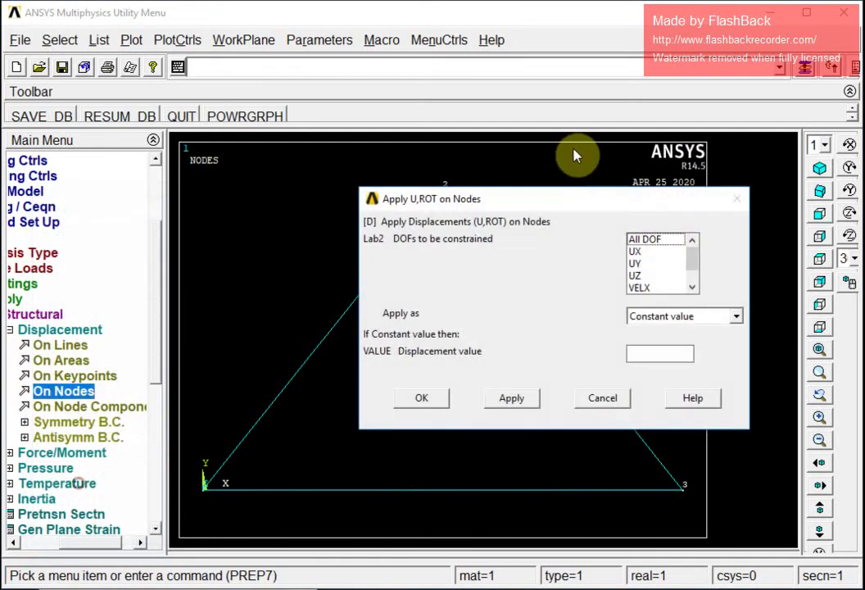
left_click(647, 239)
left_click(416, 399)
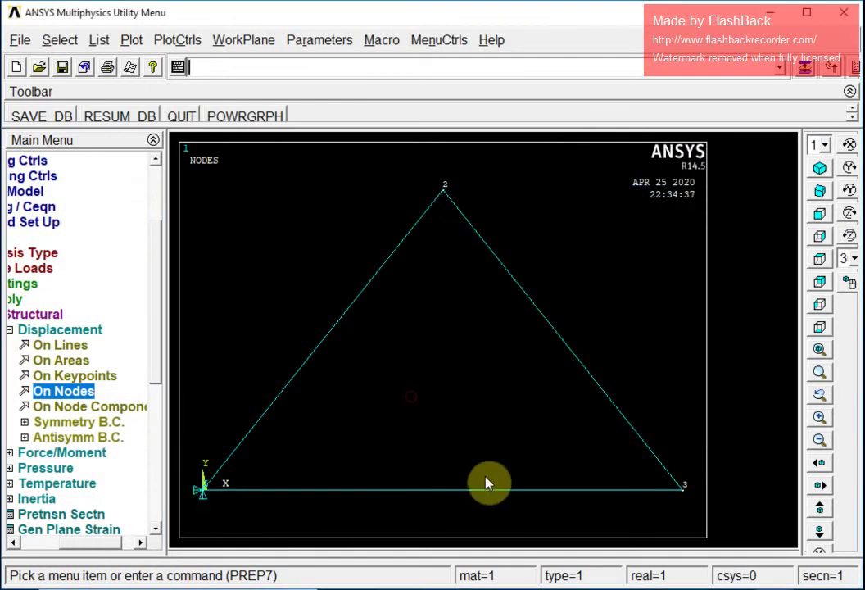
- Restrain node 3 in UY only as a vertical roller support
left_click(58, 393)
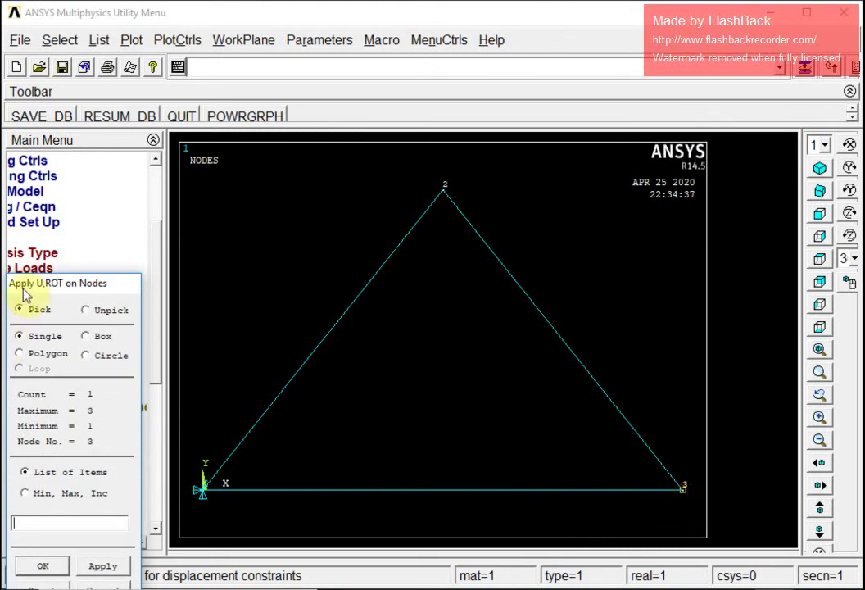
left_click_drag(113, 283, 137, 162)
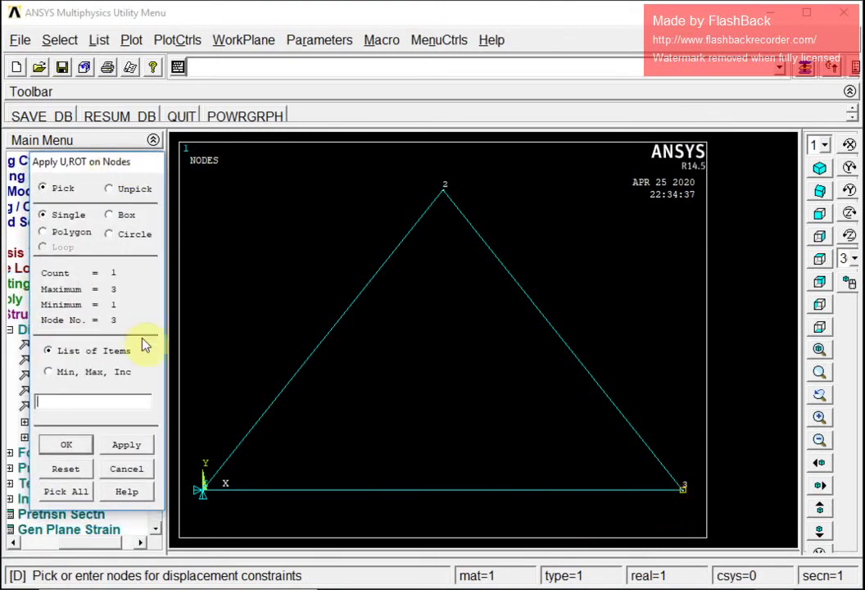
left_click(67, 445)
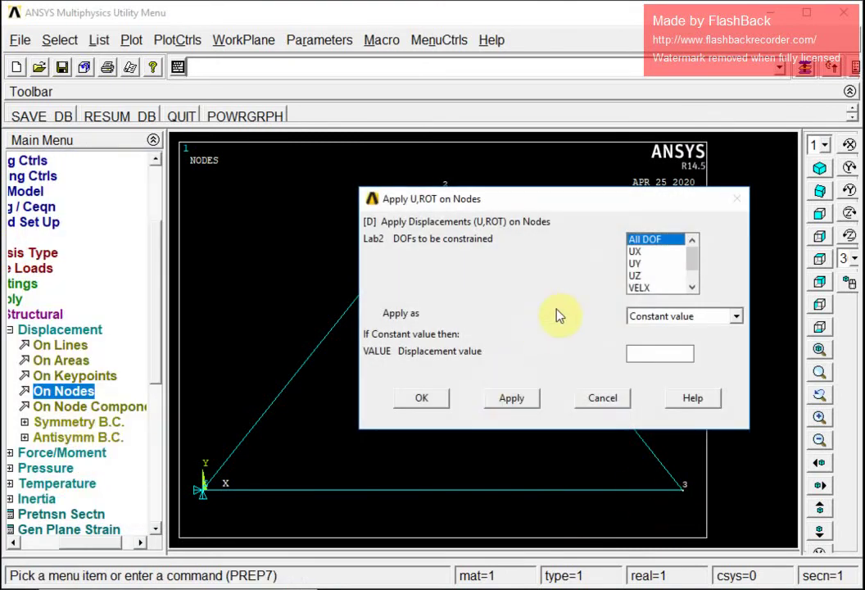
left_click(637, 264)
left_click(644, 239)
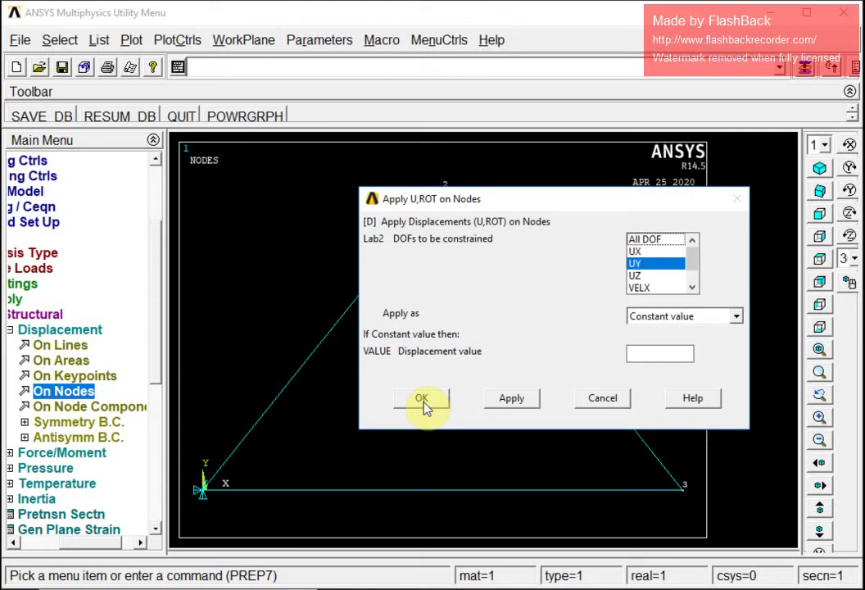
mouse_move(690, 250)
left_mouse_down()
mouse_move(697, 280)
mouse_move(692, 243)
left_mouse_up()
left_click(421, 398)
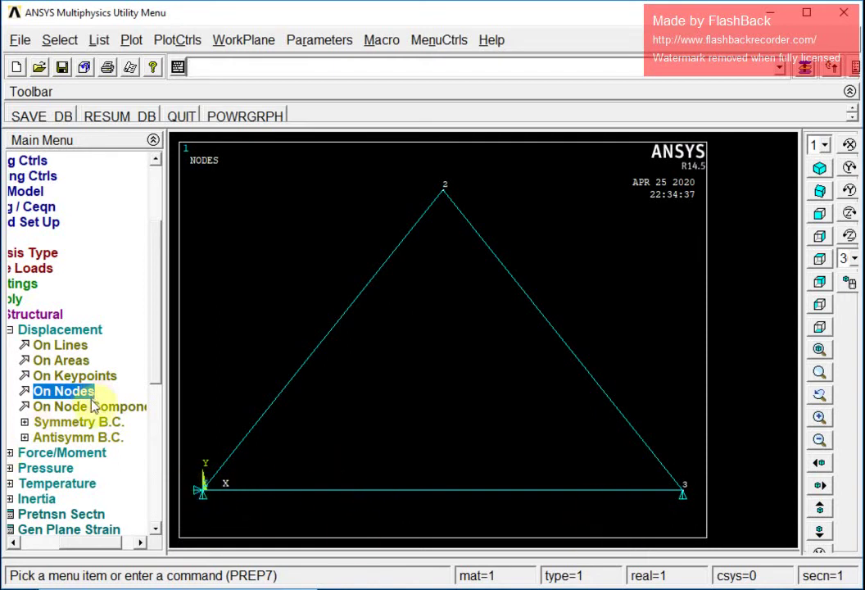
left_click_drag(97, 544, 62, 550)
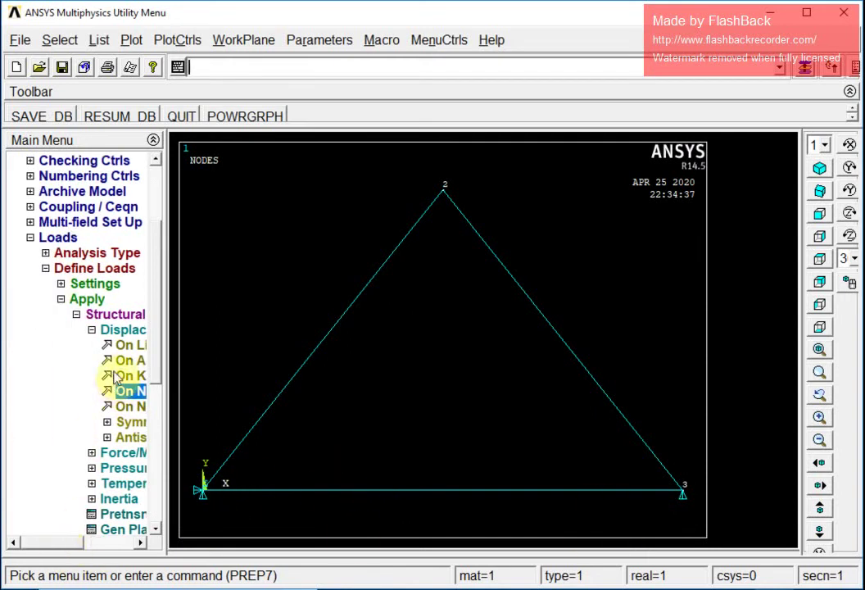
- Apply a horizontal force FX of -10000 at node 2
left_click(92, 330)
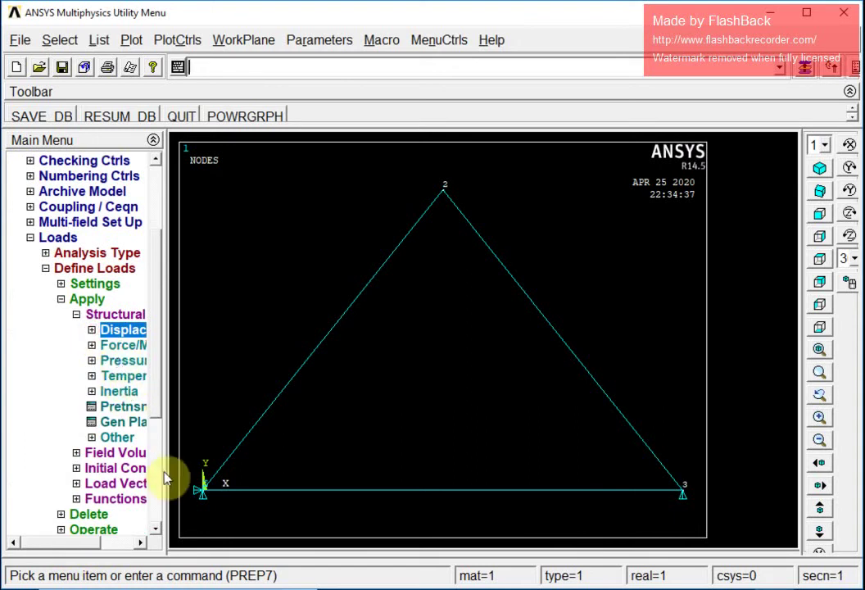
left_click_drag(77, 547, 111, 547)
left_click(113, 348)
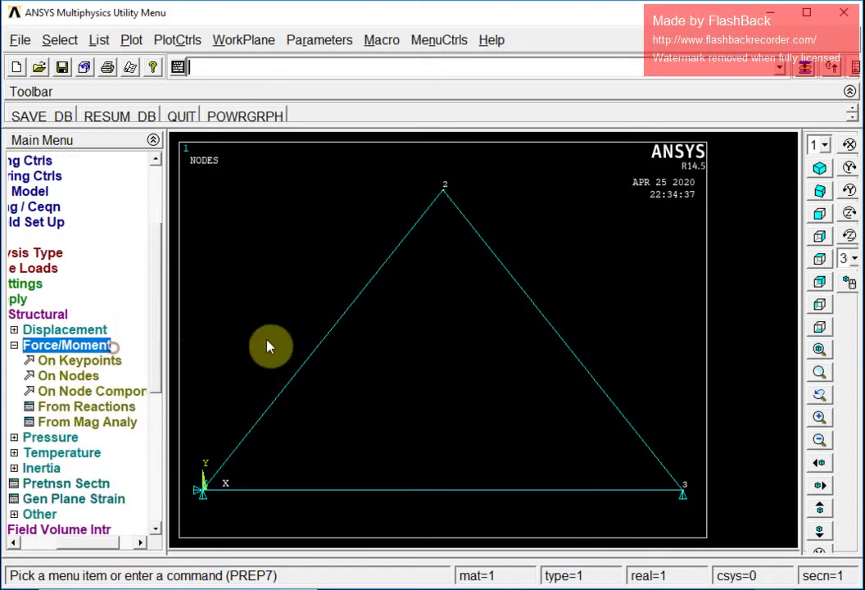
left_click(70, 377)
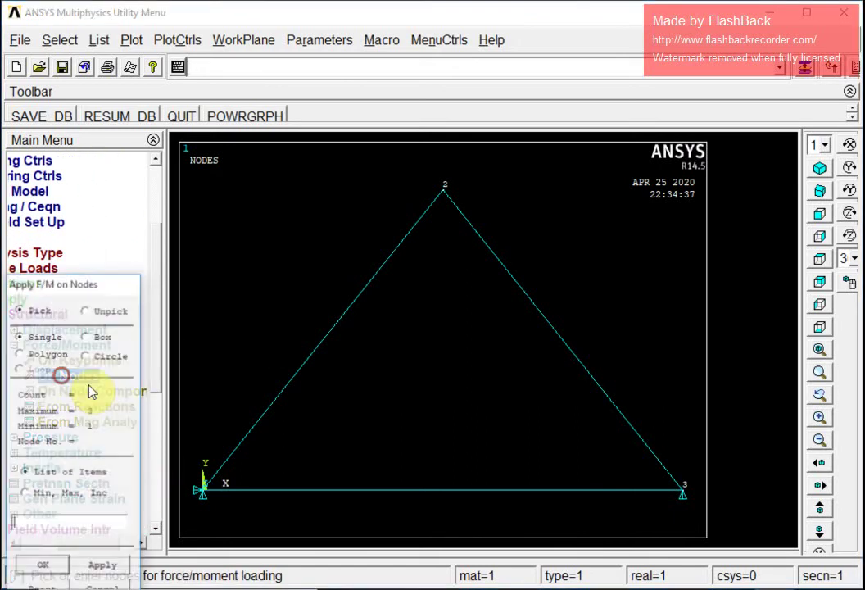
left_click(444, 197)
left_click_drag(119, 287, 162, 119)
left_click(144, 394)
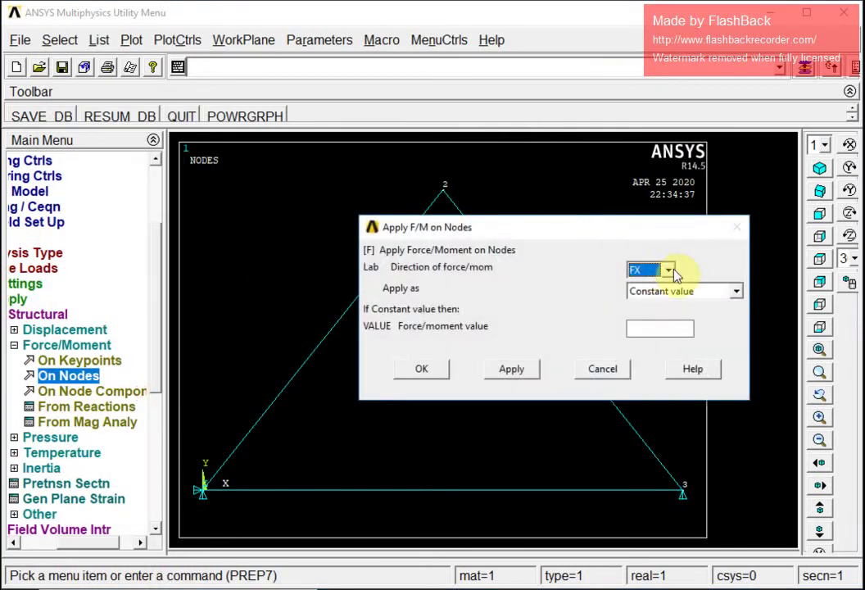
left_click(660, 327)
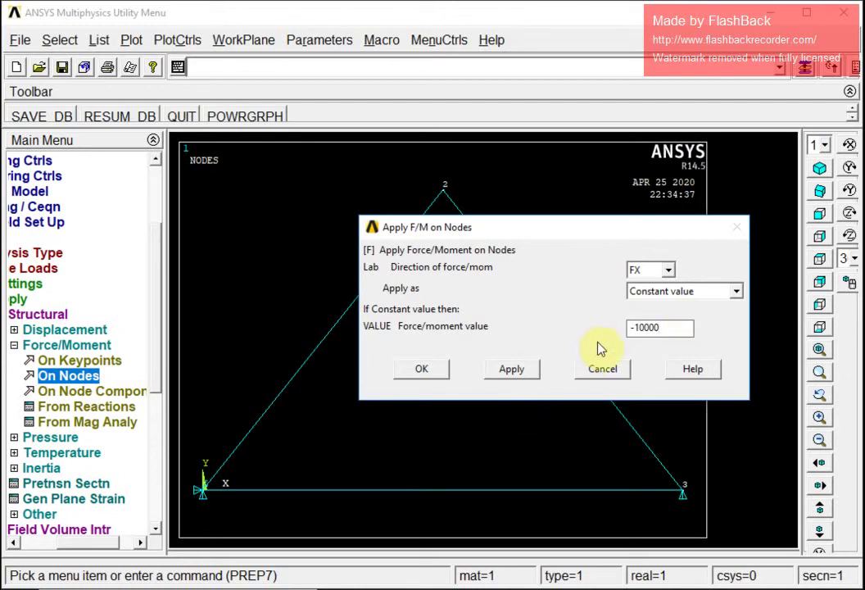
left_click(510, 370)
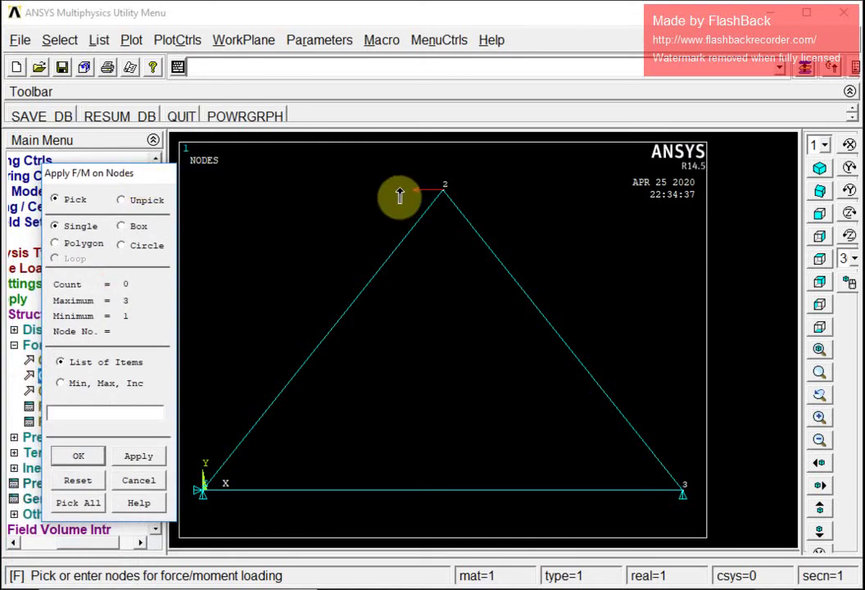
- Apply a vertical force FY of -5000 at node 2
left_click(444, 189)
left_click(98, 456)
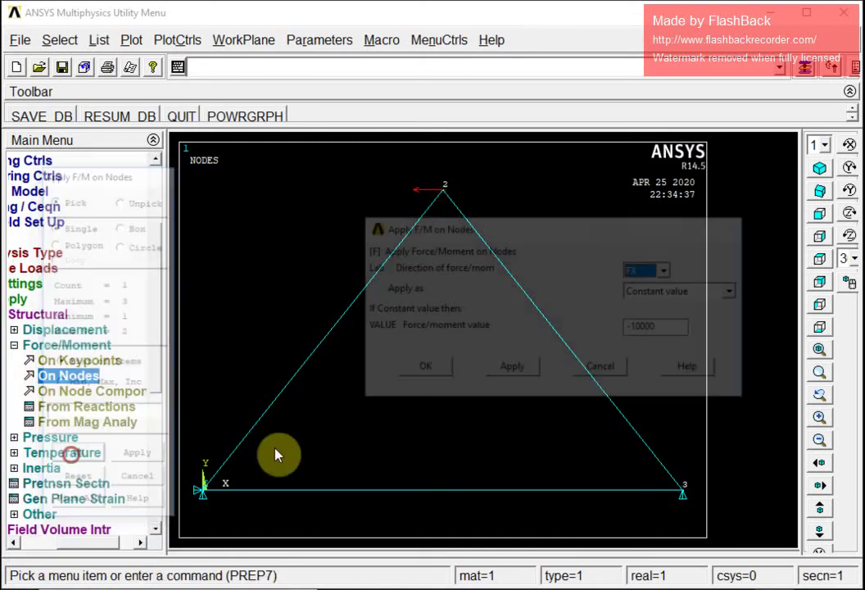
left_click(667, 269)
left_click(641, 300)
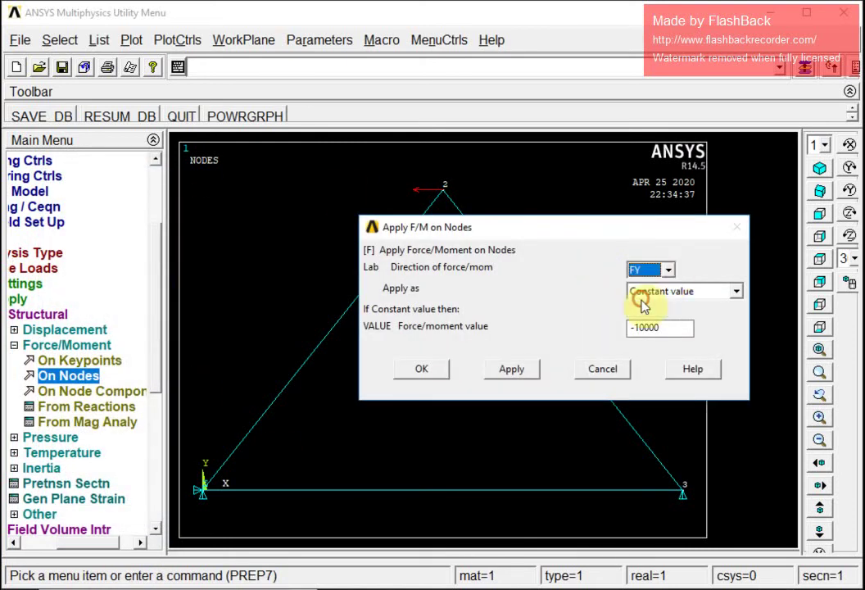
left_click_drag(633, 329, 687, 325)
type("5")
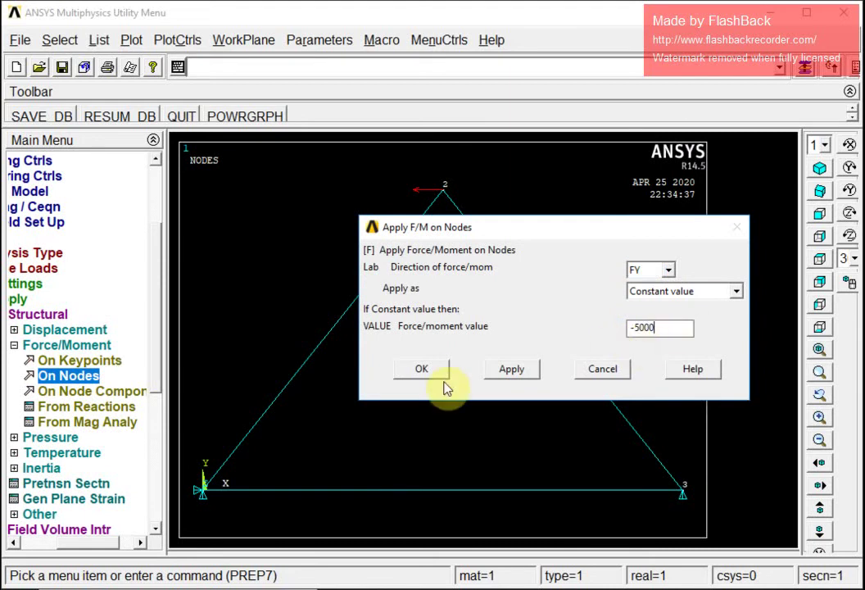
left_click(422, 368)
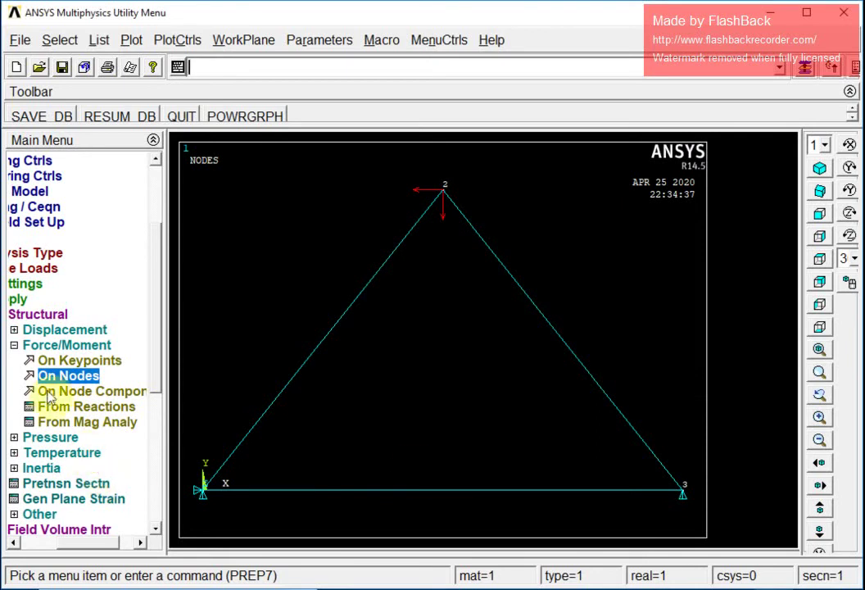
left_click(15, 347)
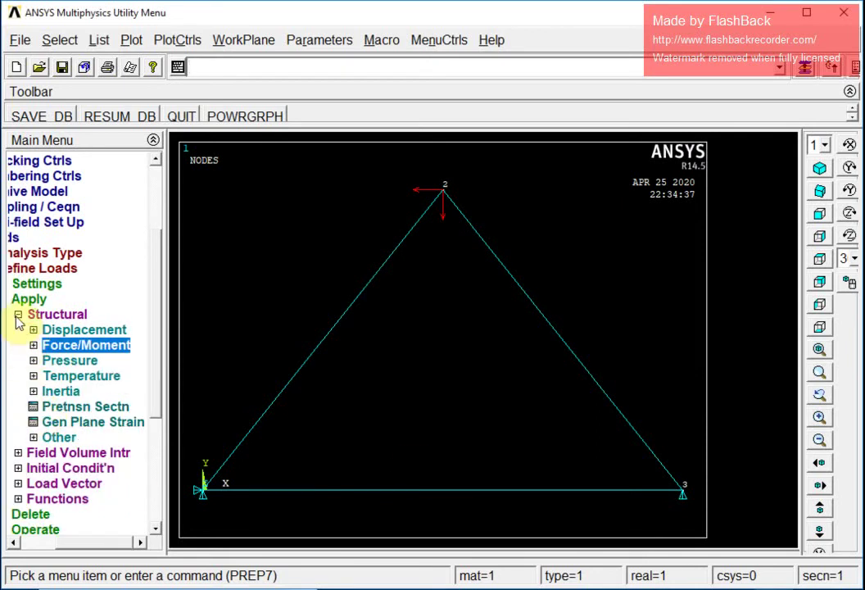
- Solve the current load step of the truss model
left_click(16, 316)
left_click(17, 300)
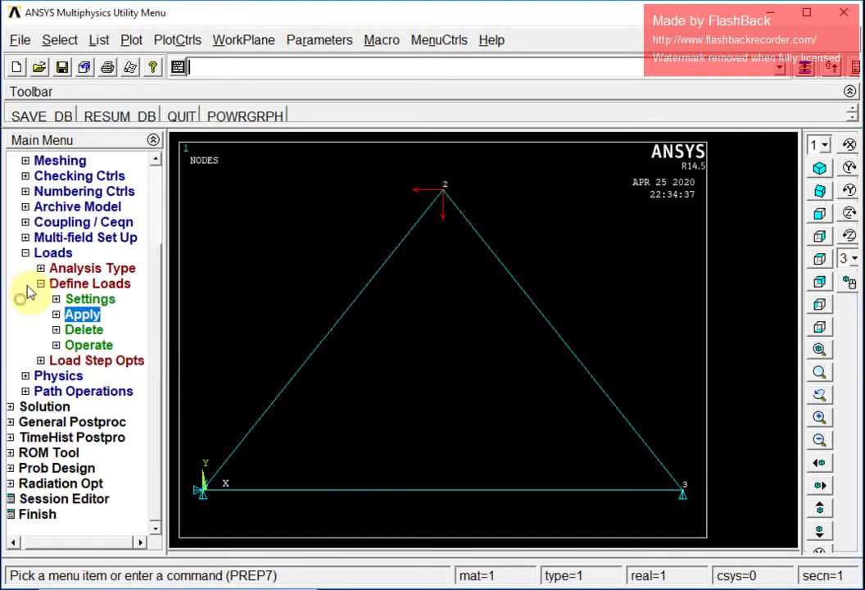
left_click(25, 252)
left_click(14, 176)
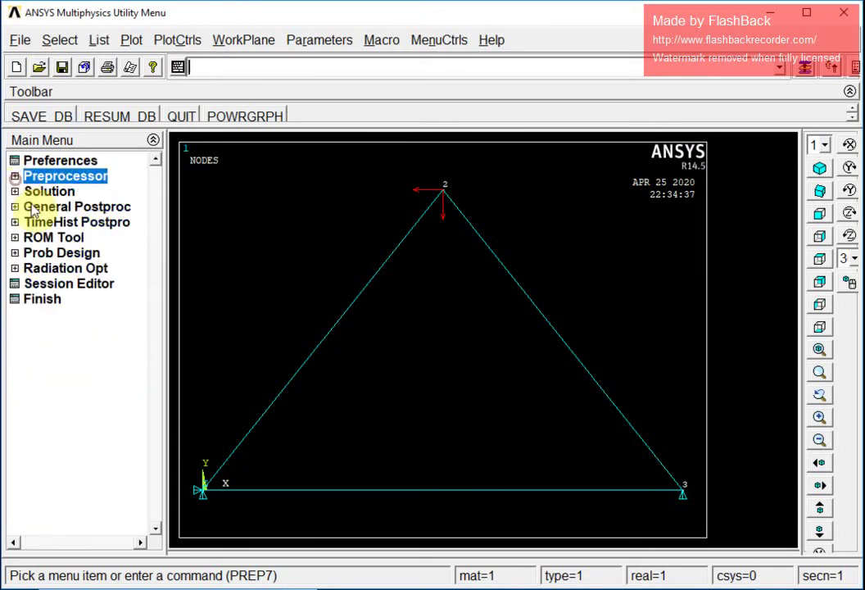
left_click(47, 191)
left_click(57, 283)
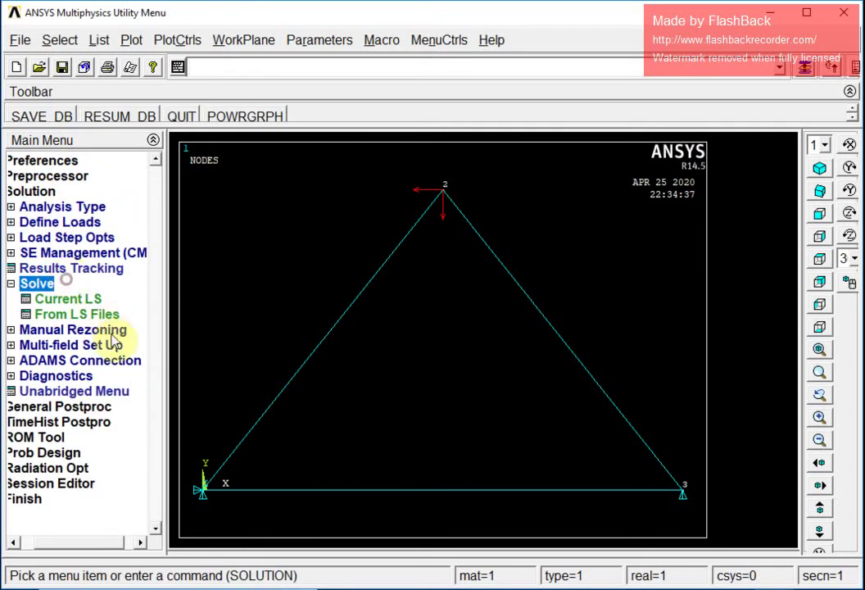
left_click(78, 298)
left_click(449, 380)
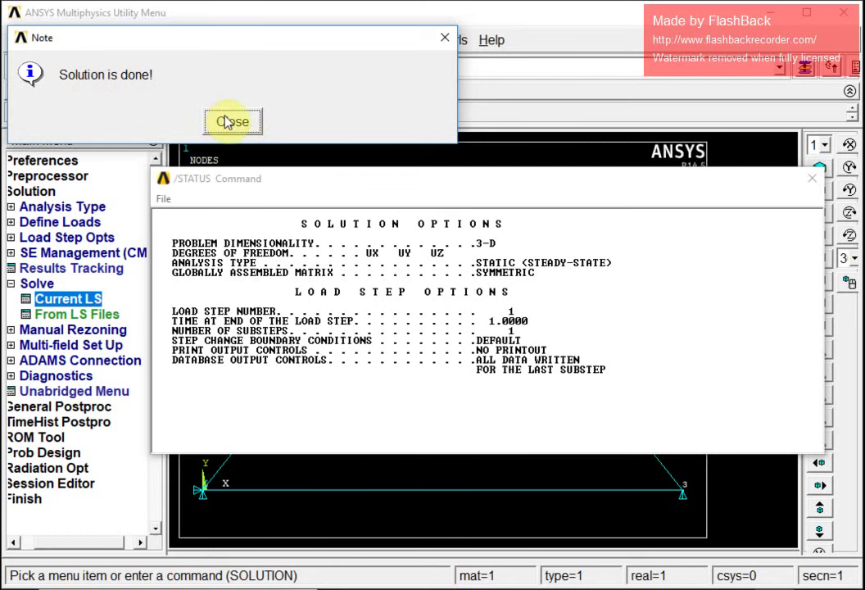
- Dismiss the solution-done note and status listing, then open General Postproc
left_click(229, 122)
left_click(812, 177)
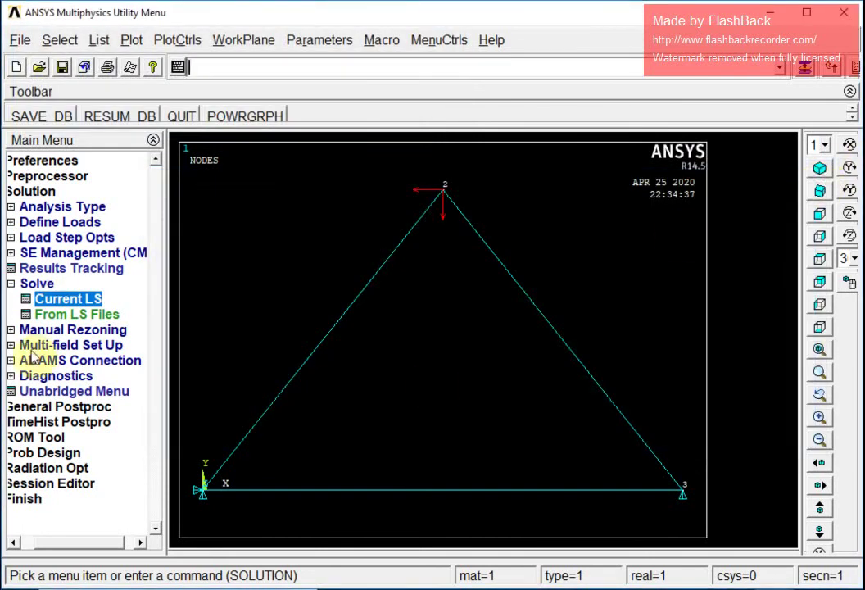
left_click(11, 284)
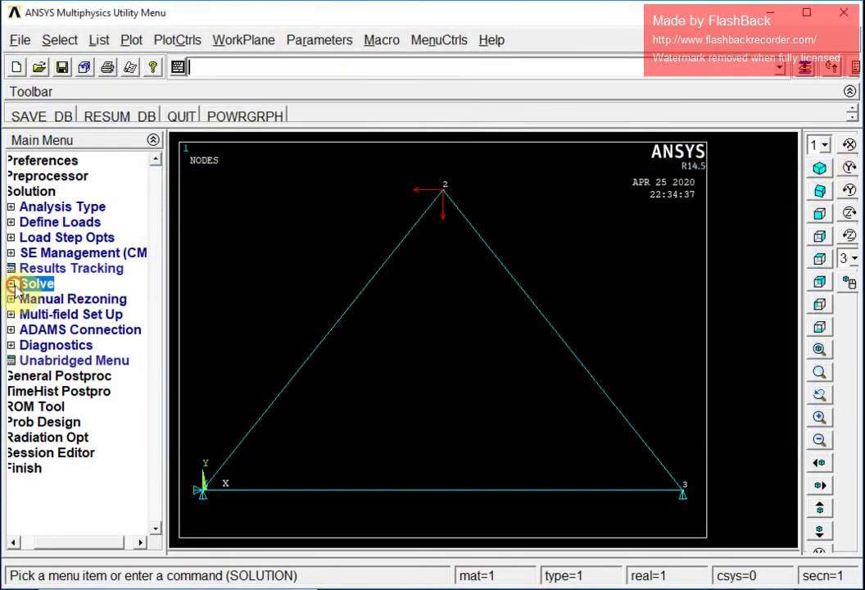
left_click(46, 377)
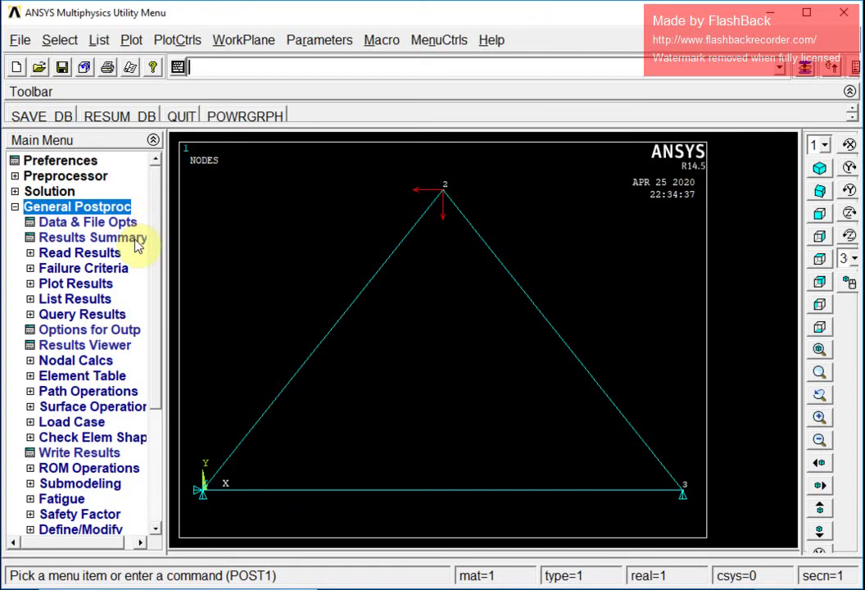
- Plot the deformed shape with Def + undeformed, showing DMX 0.001137
left_click(94, 285)
left_click(97, 299)
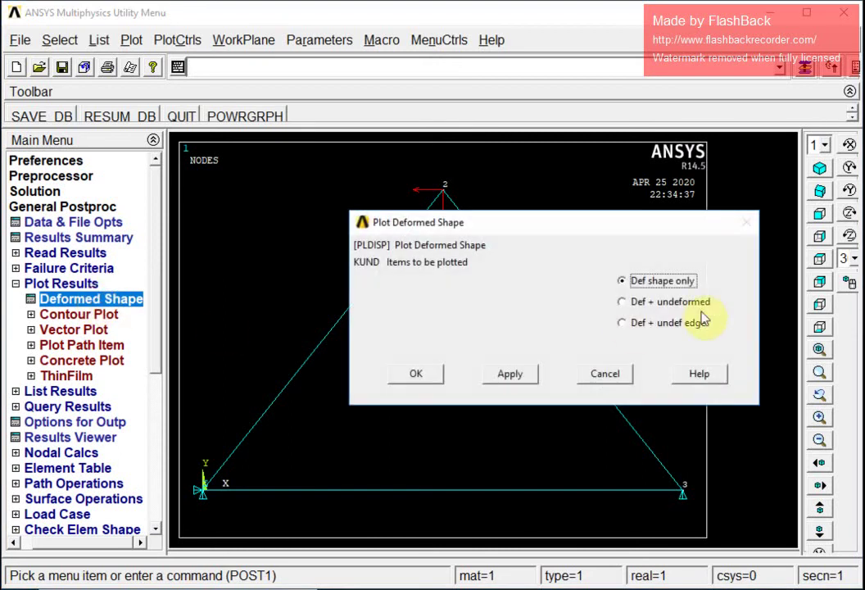
left_click(639, 303)
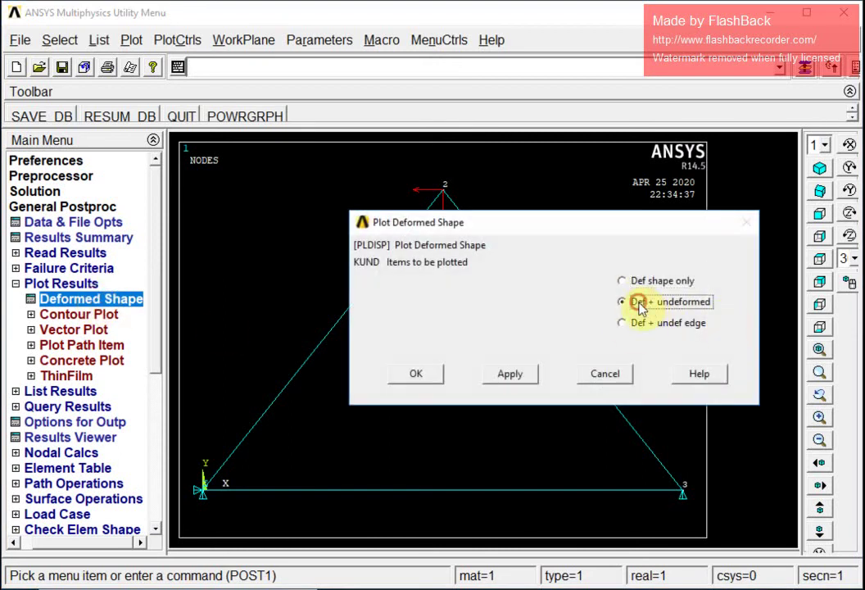
left_click(417, 375)
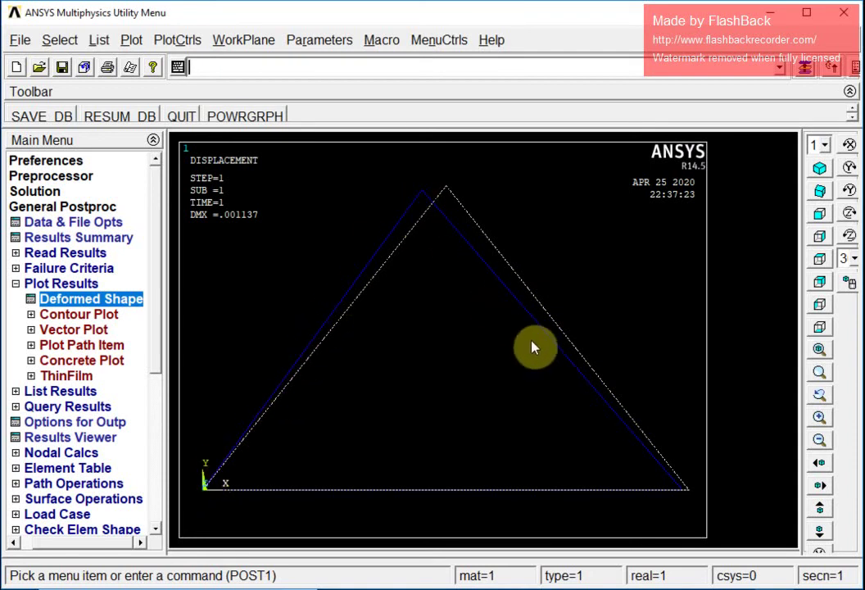
left_click(79, 315)
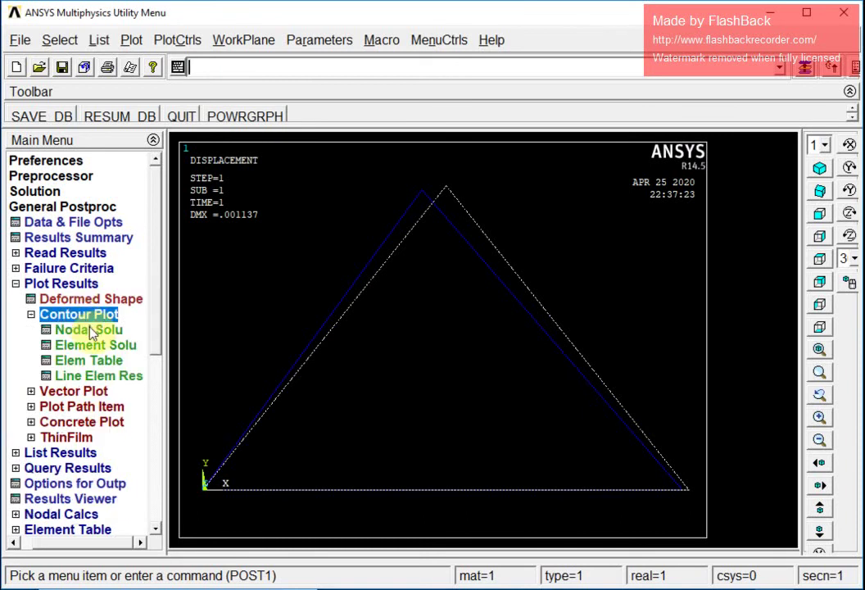
- Contour the nodal DOF displacement vector sum (USUM), peaking at 0.001137 at the apex
left_click(90, 330)
left_click(304, 127)
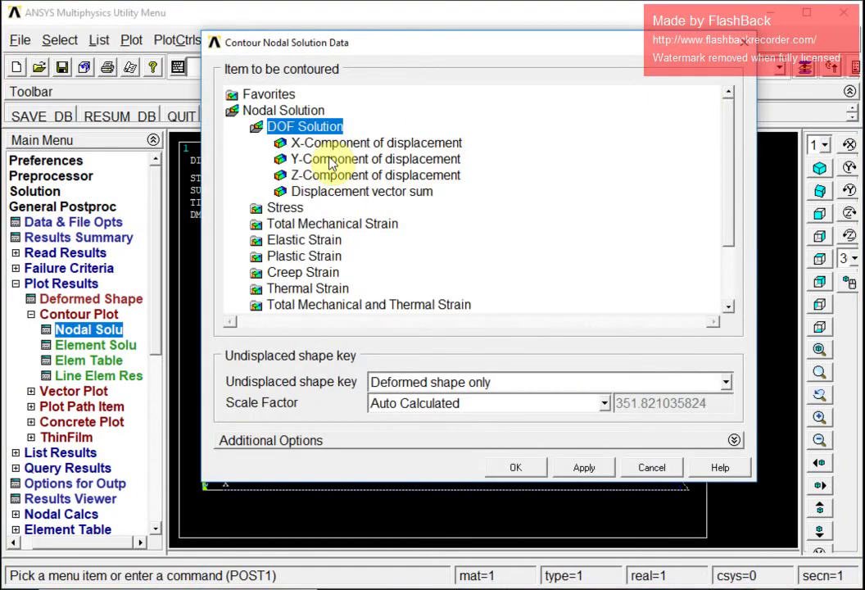
left_click(334, 191)
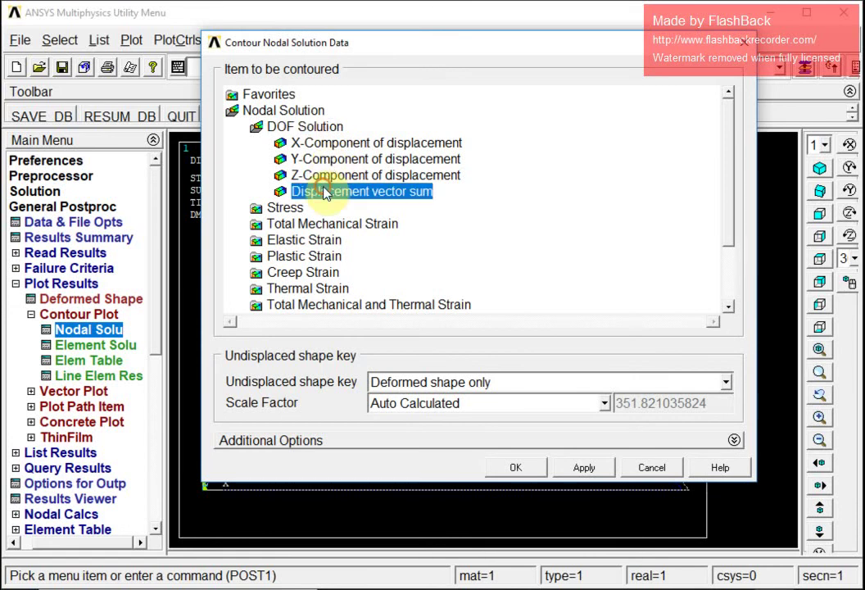
left_click(506, 467)
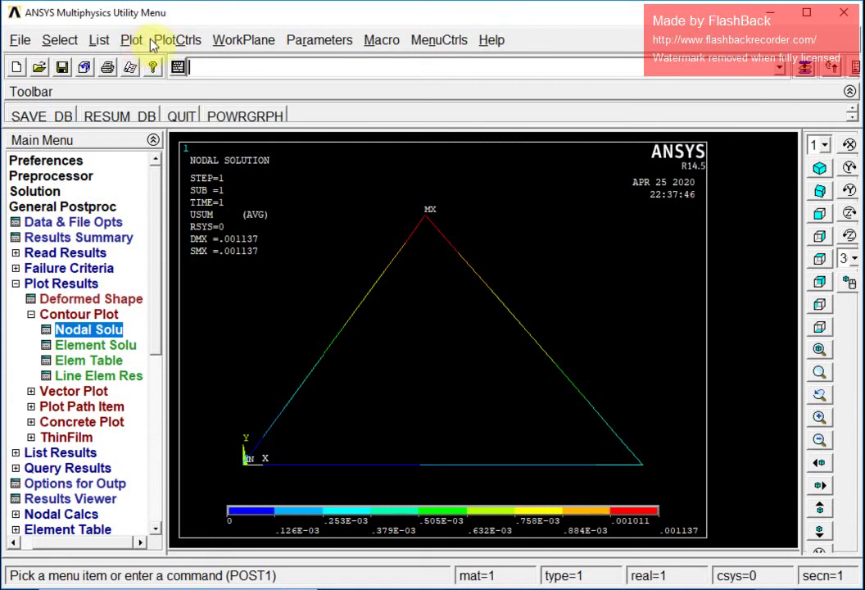
- Turn on /ESHAPE element shape display with a real constant multiplier of 4
left_click(178, 45)
mouse_move(212, 145)
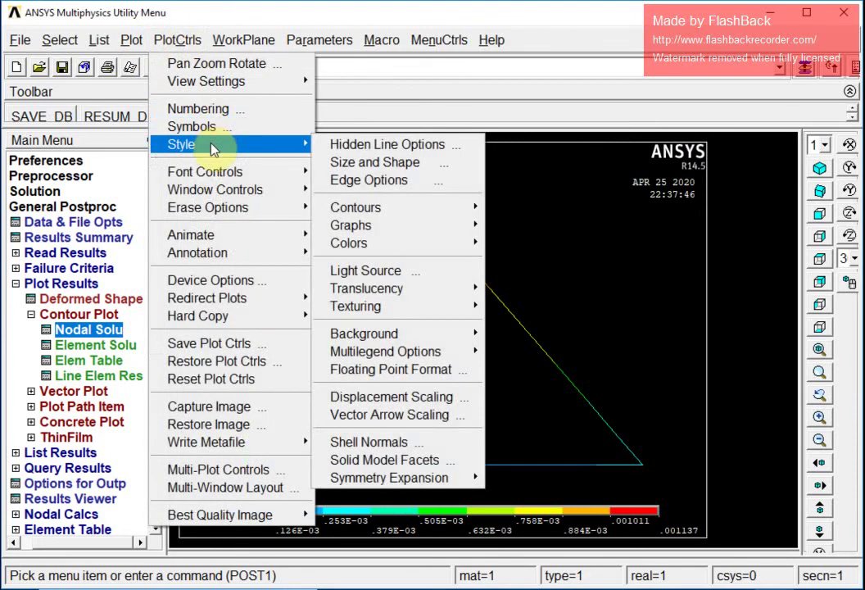
left_click(379, 163)
left_click(626, 161)
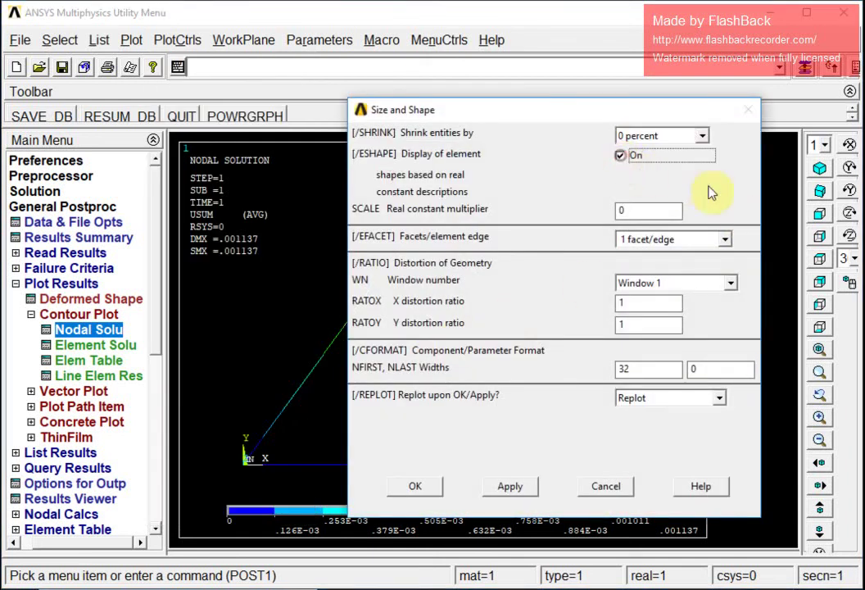
double_click(649, 211)
type("4")
left_click(414, 487)
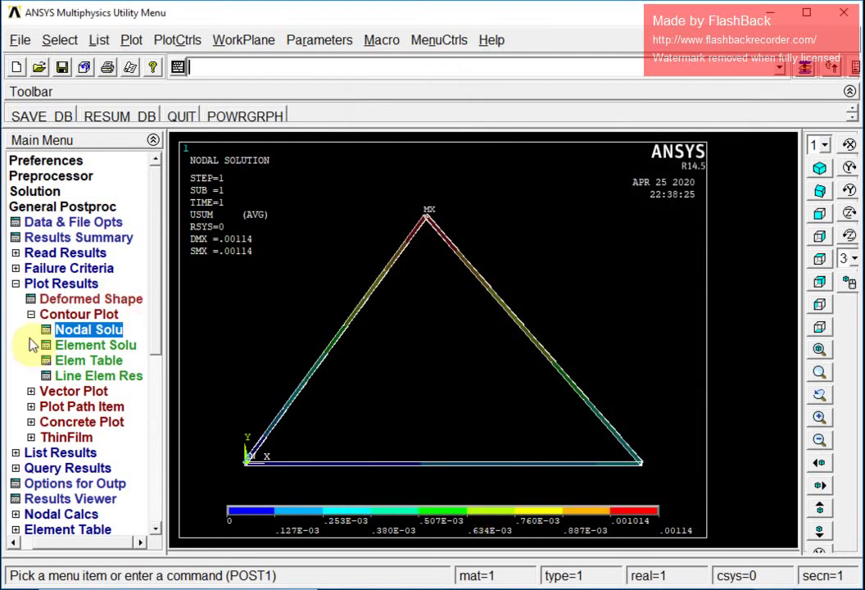
left_click(31, 314)
left_click(15, 284)
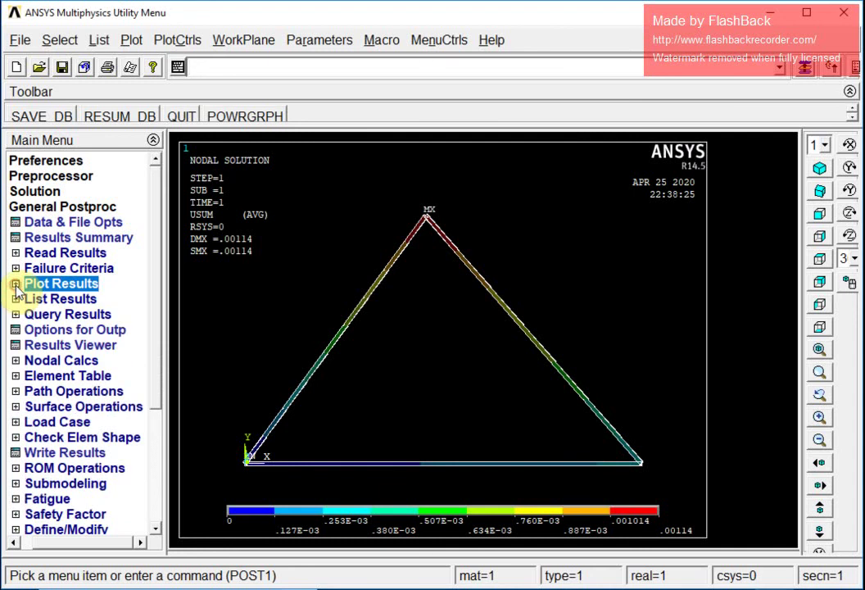
- List nodal displacements UX, UY, USUM (node 2 USUM 0.11369E-02), then close the listing
left_click(58, 299)
left_click(85, 379)
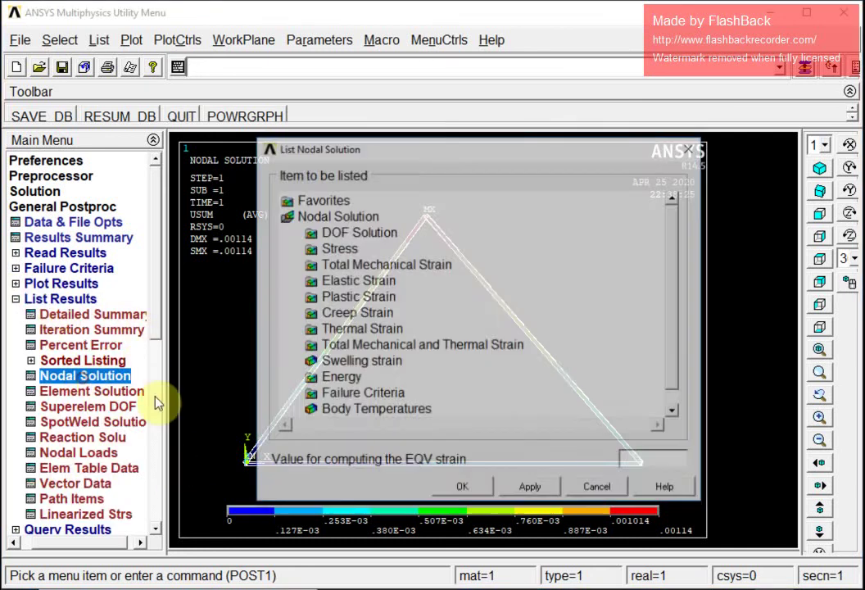
left_click(364, 236)
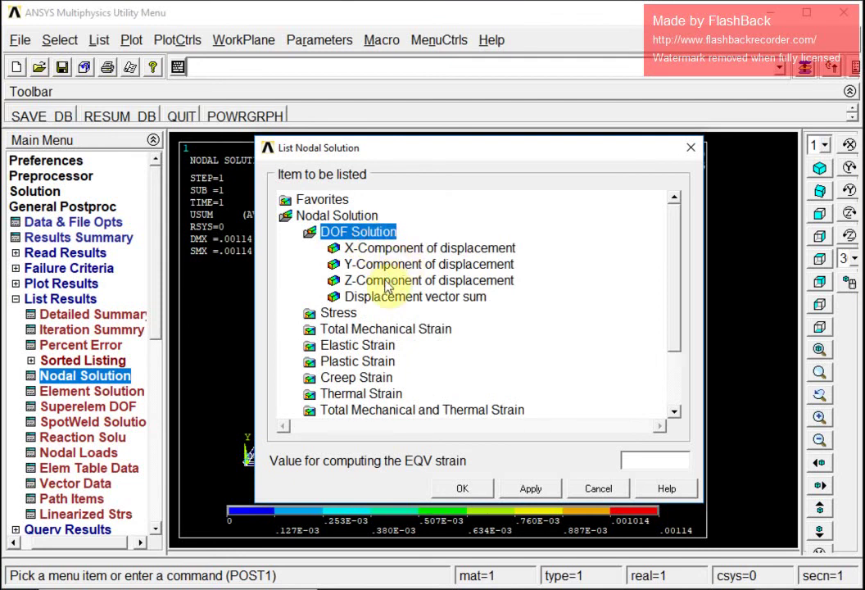
left_click(384, 296)
left_click(472, 488)
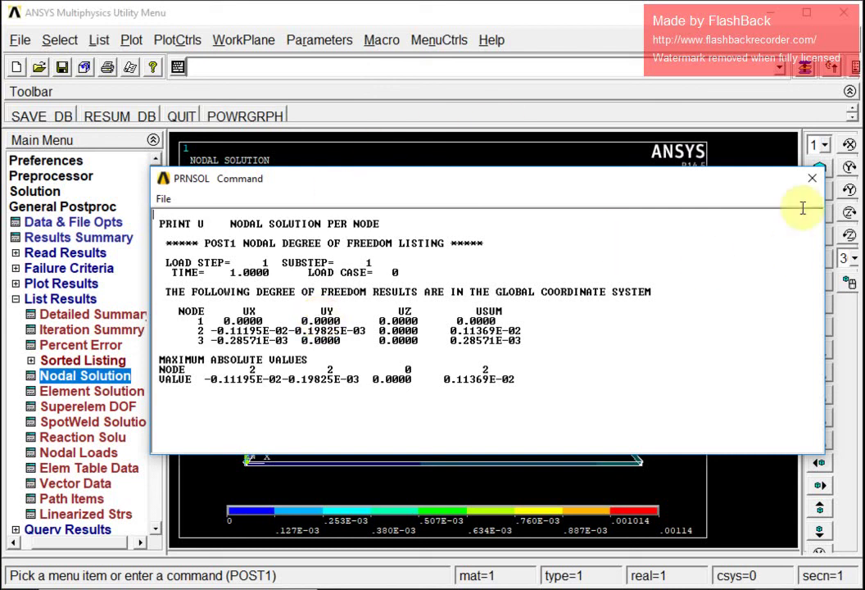
left_click(812, 177)
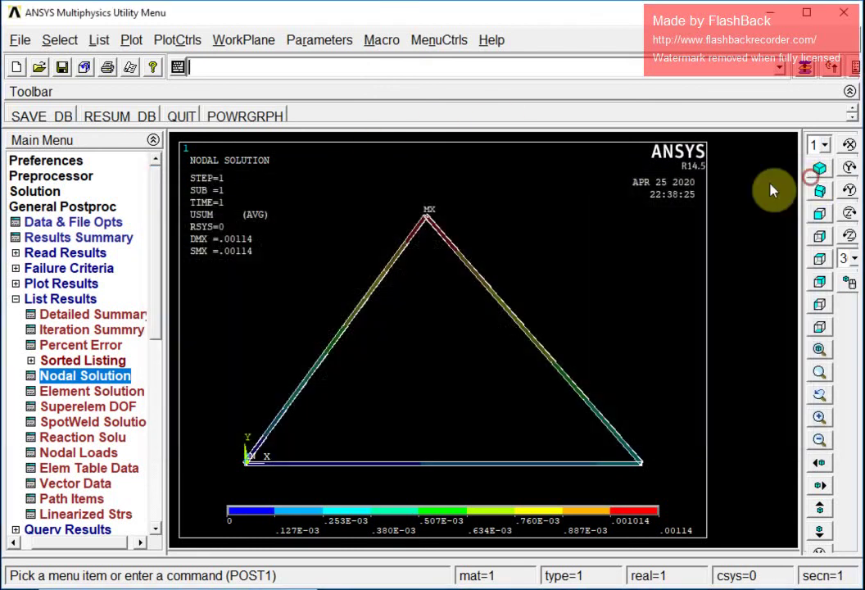
left_click(94, 392)
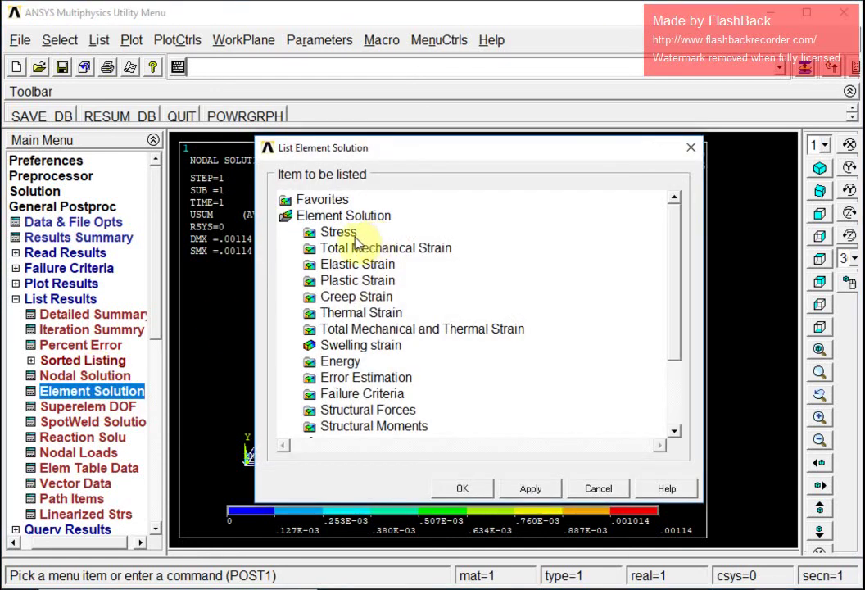
- List von Mises element stresses (SEQV 0.28014E+08, 0.12006E+08, 0.75000E+07), then close it
left_click(344, 232)
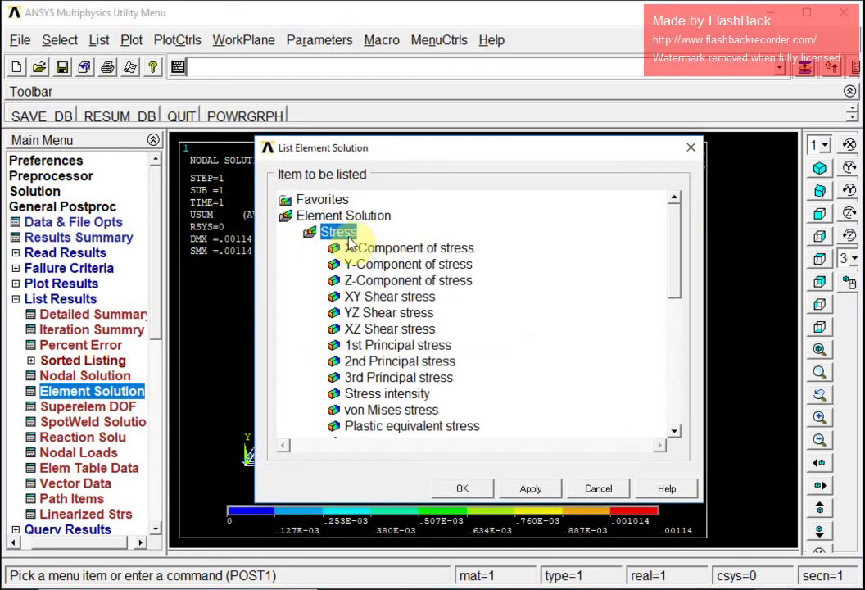
left_click(392, 410)
left_click(479, 495)
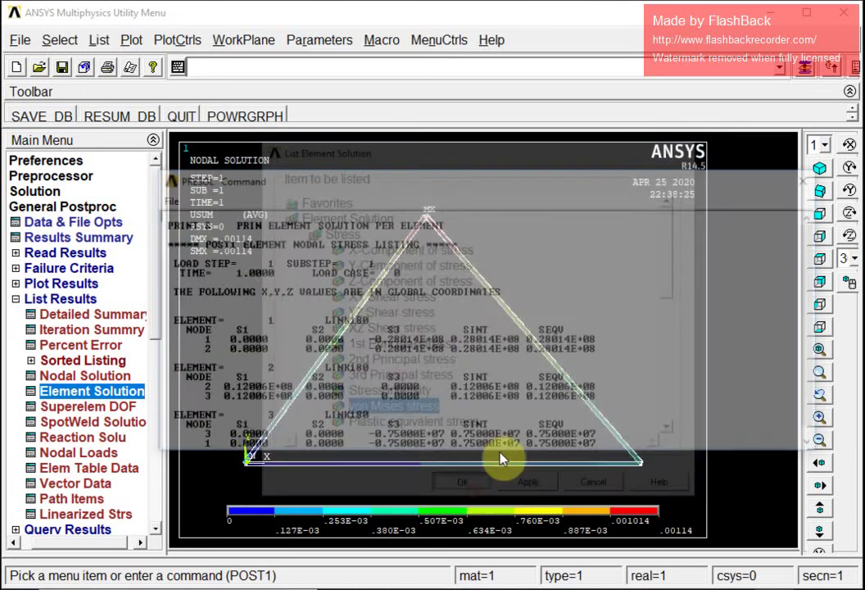
scroll(814, 246, "down", 1)
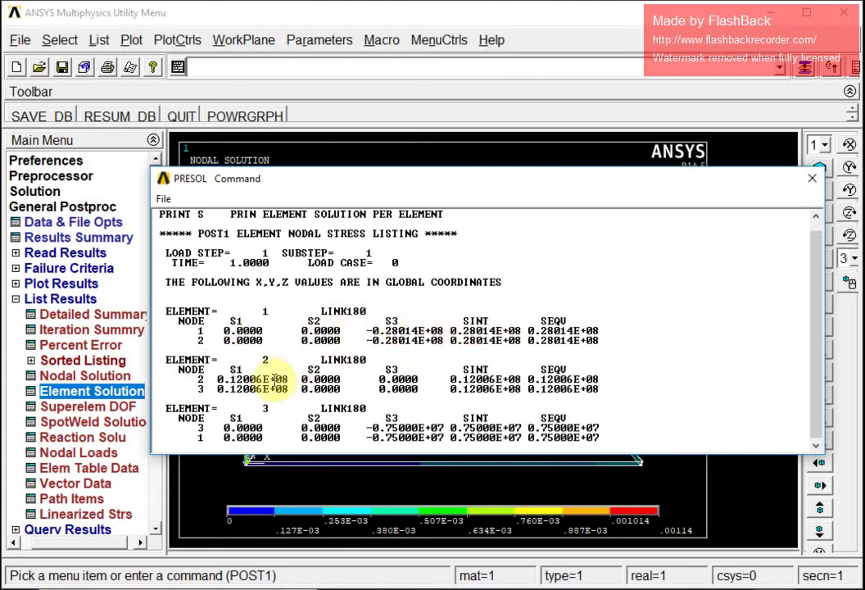
left_click(811, 178)
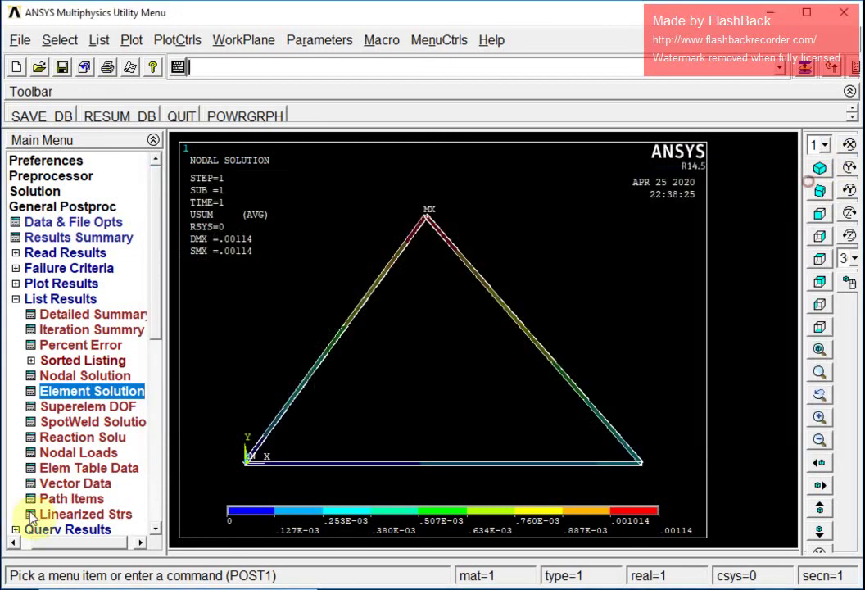
- List all reaction forces (node 1 FX 10000, FY 8750; node 3 FY -3750), then close it
left_click(78, 438)
left_click_drag(158, 275, 160, 351)
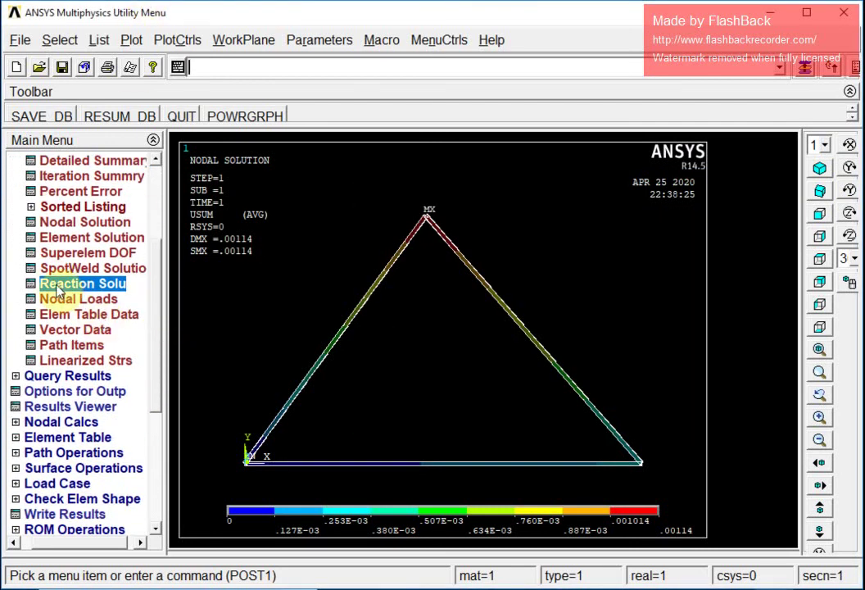
left_click(59, 286)
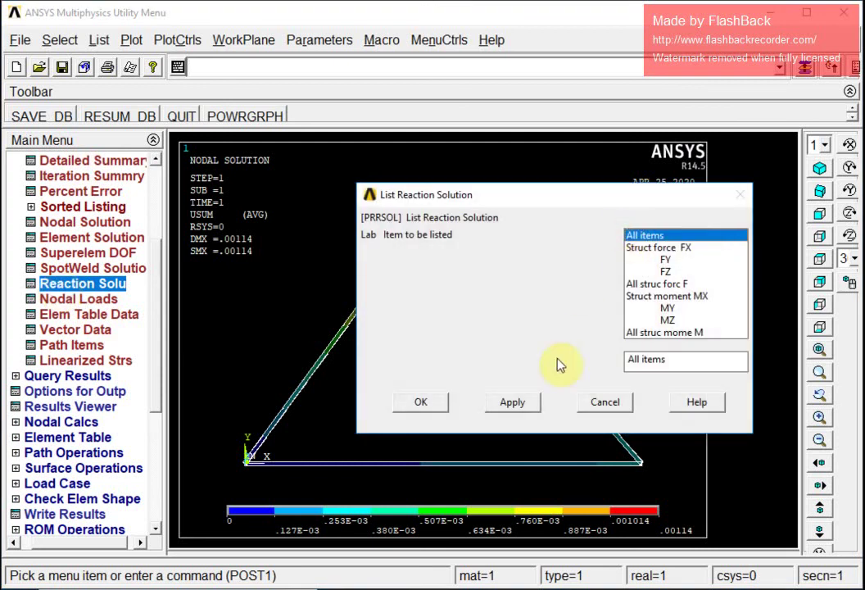
left_click(418, 404)
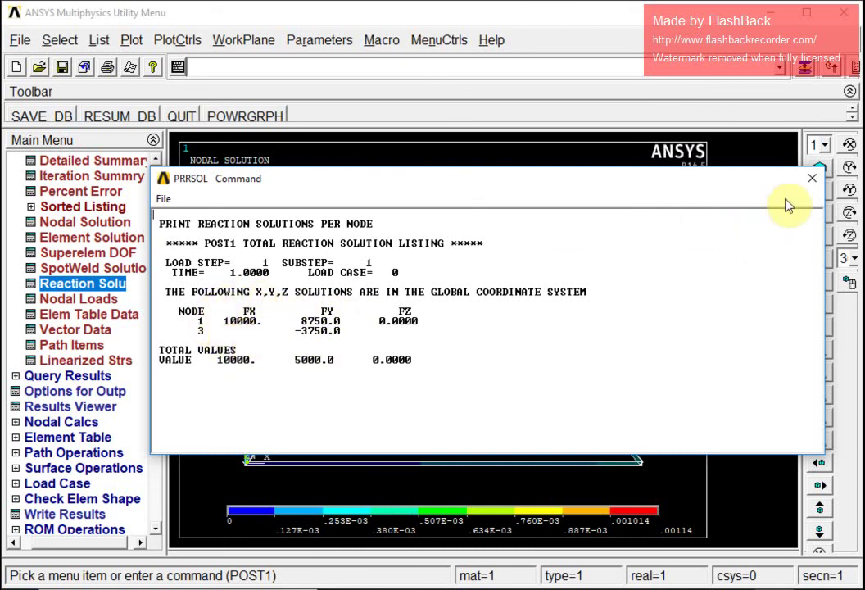
left_click(812, 178)
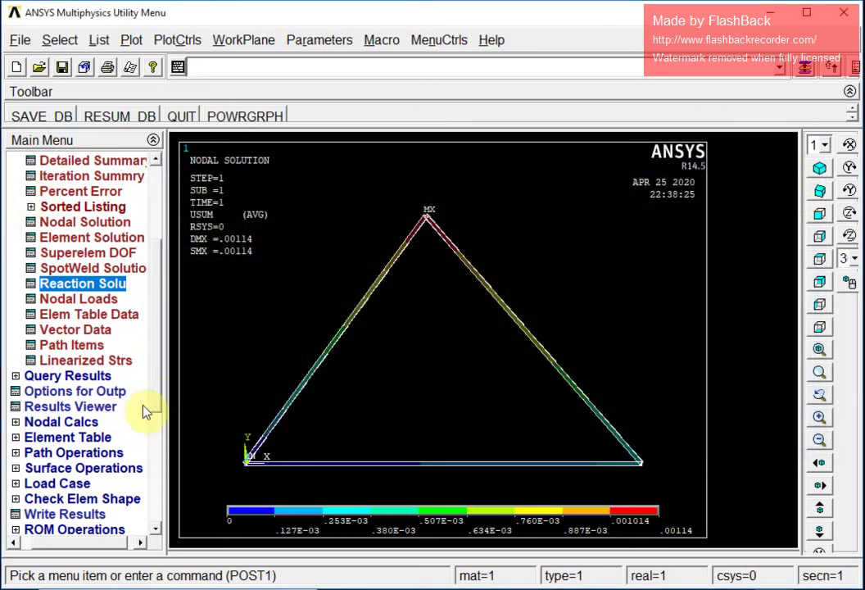
- Collapse List Results so the USUM contour with maximum 0.00114 shows again
left_click_drag(157, 377, 169, 232)
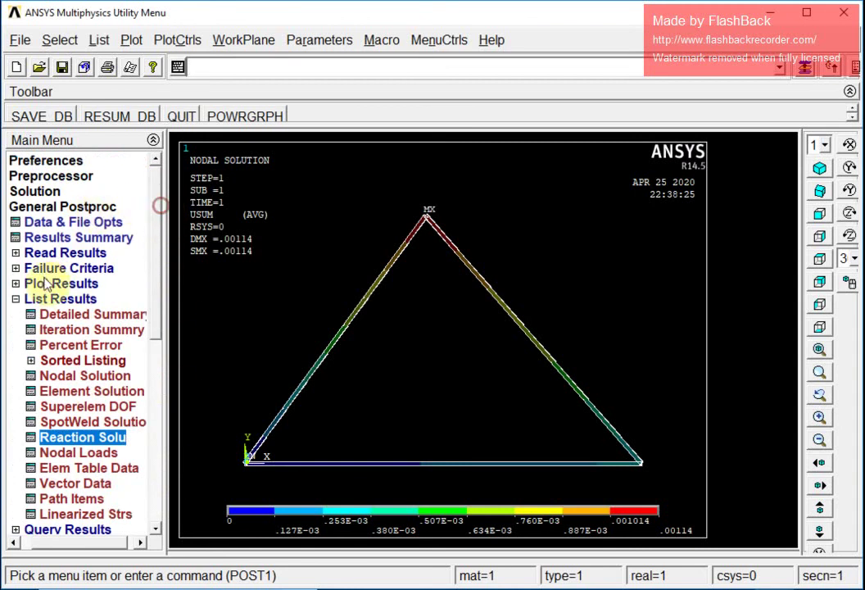
left_click(16, 300)
left_click_drag(161, 386, 161, 190)
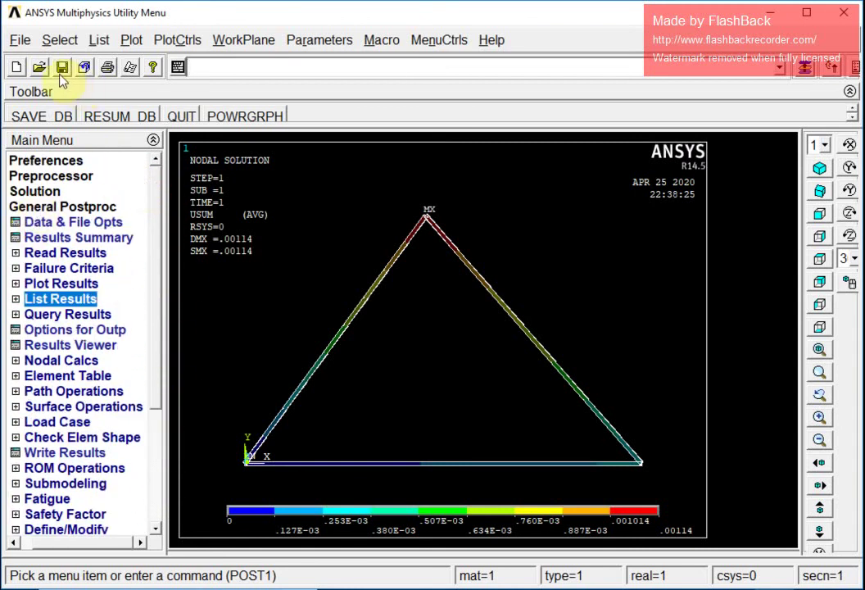